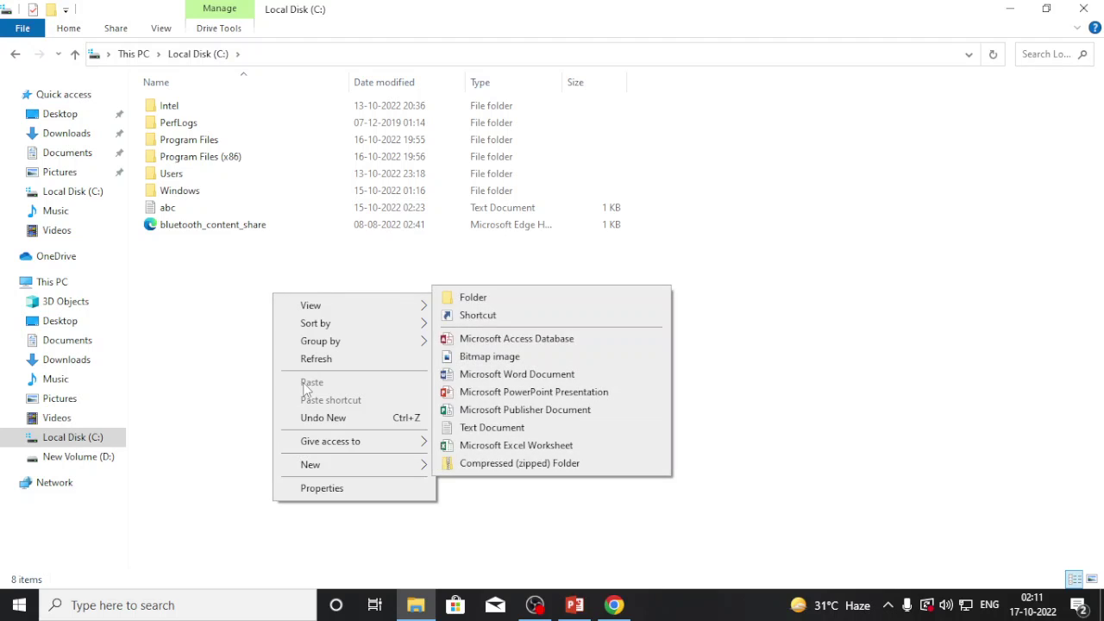
Open the abc text file on Local Disk (C:) to view its contents, and close it again
left_click(198, 266)
left_click(181, 212)
double_click(181, 212)
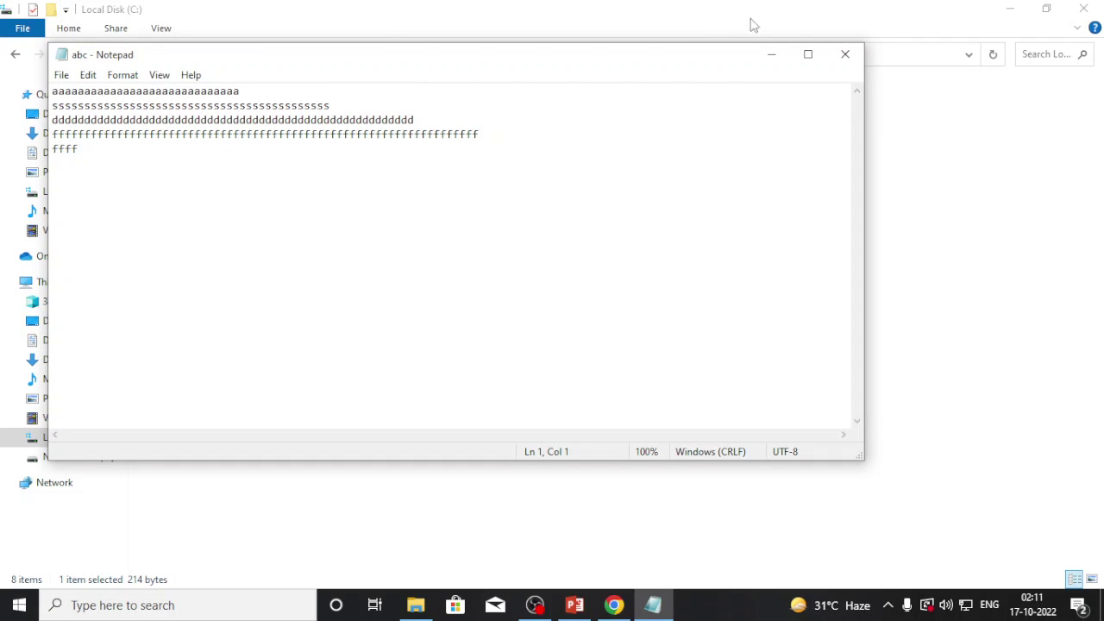
left_click(849, 55)
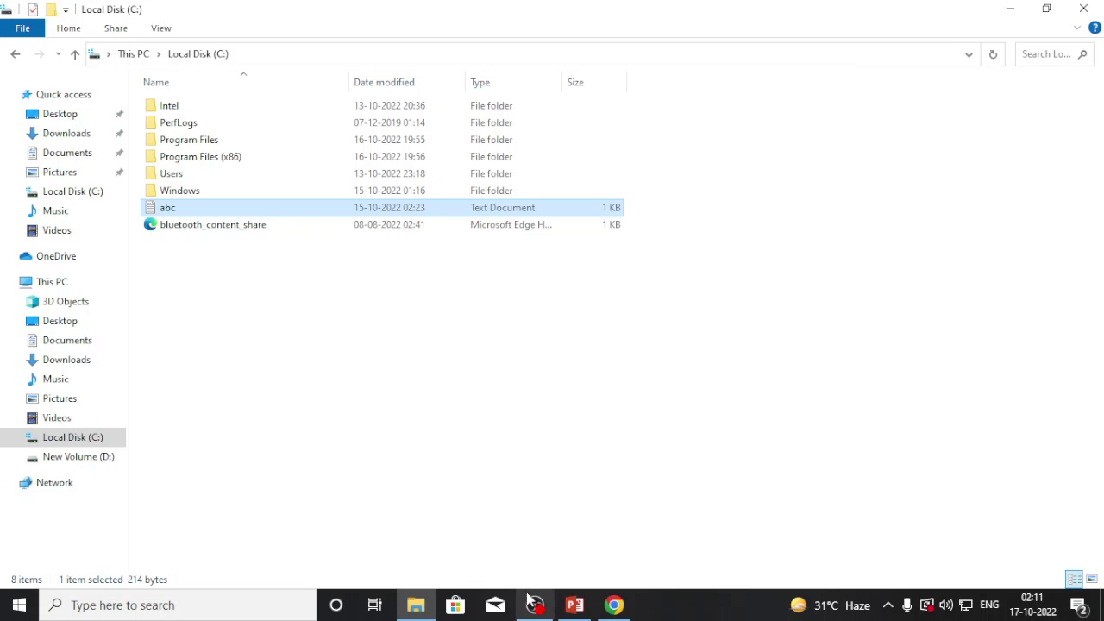
Switch to the AWS Management Console in Chrome and open the S3 service
mouse_move(535, 606)
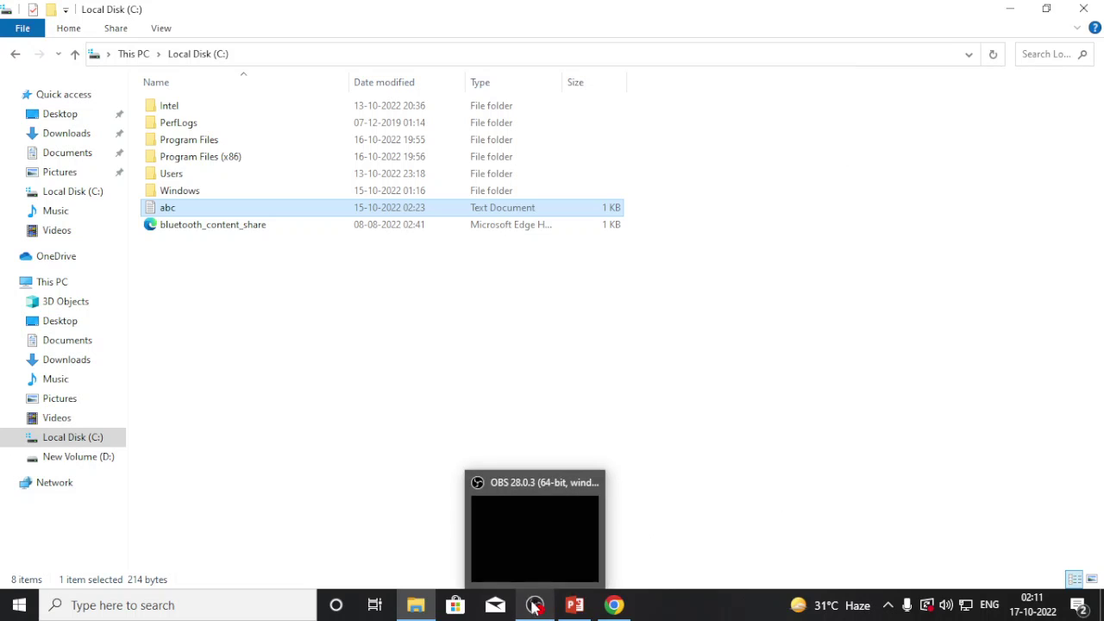
left_click(613, 604)
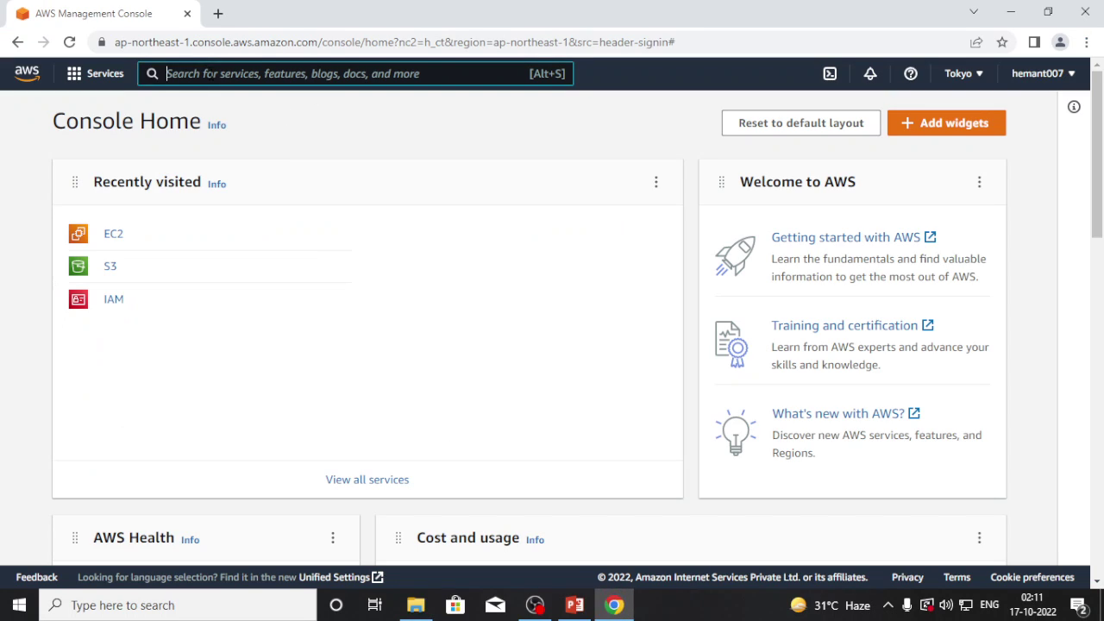
type("s")
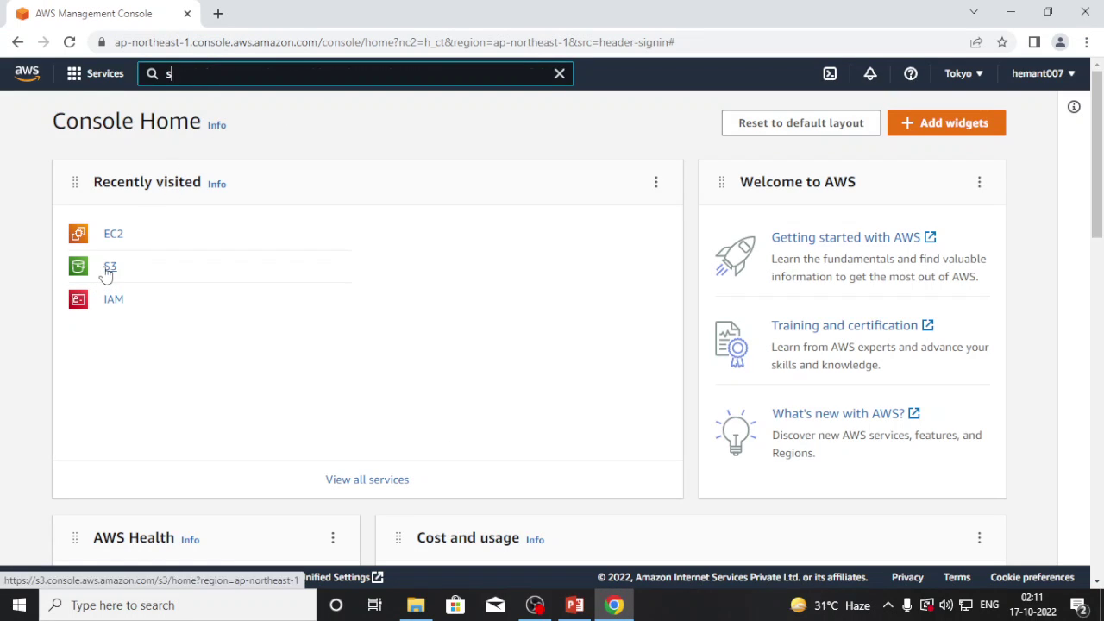
left_click(109, 268)
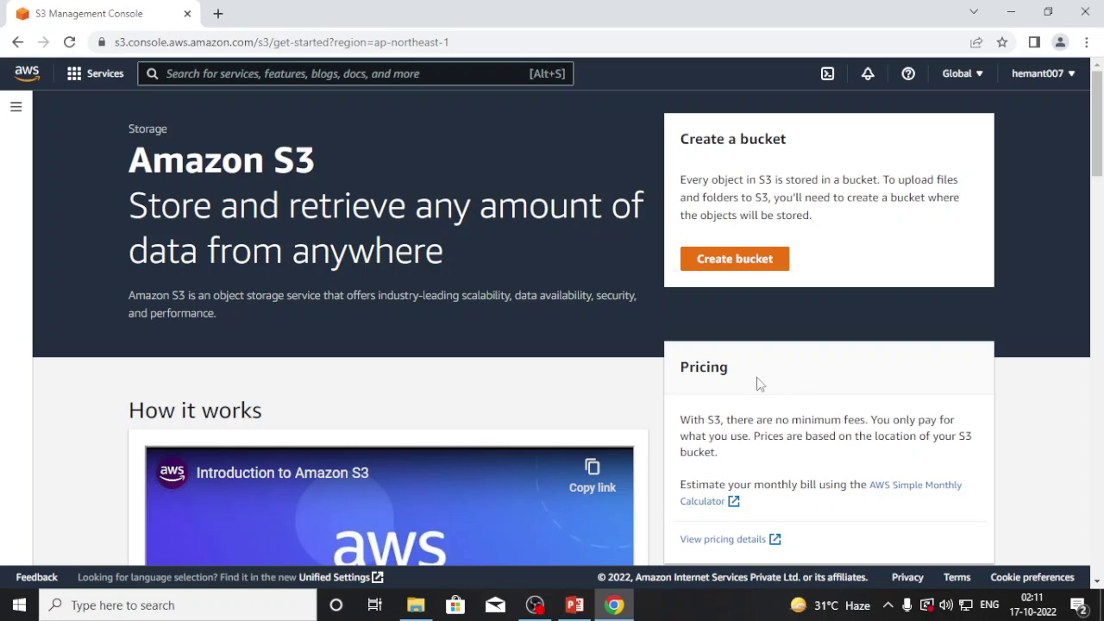
Start creating a new S3 bucket and name it k98h
left_click(717, 269)
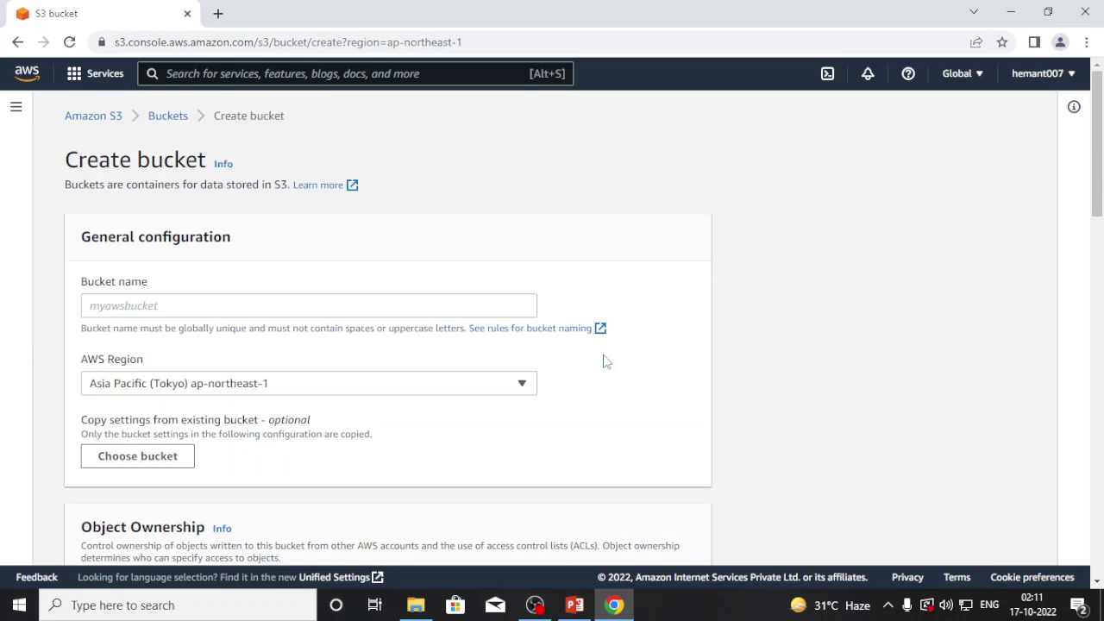
left_click(126, 309)
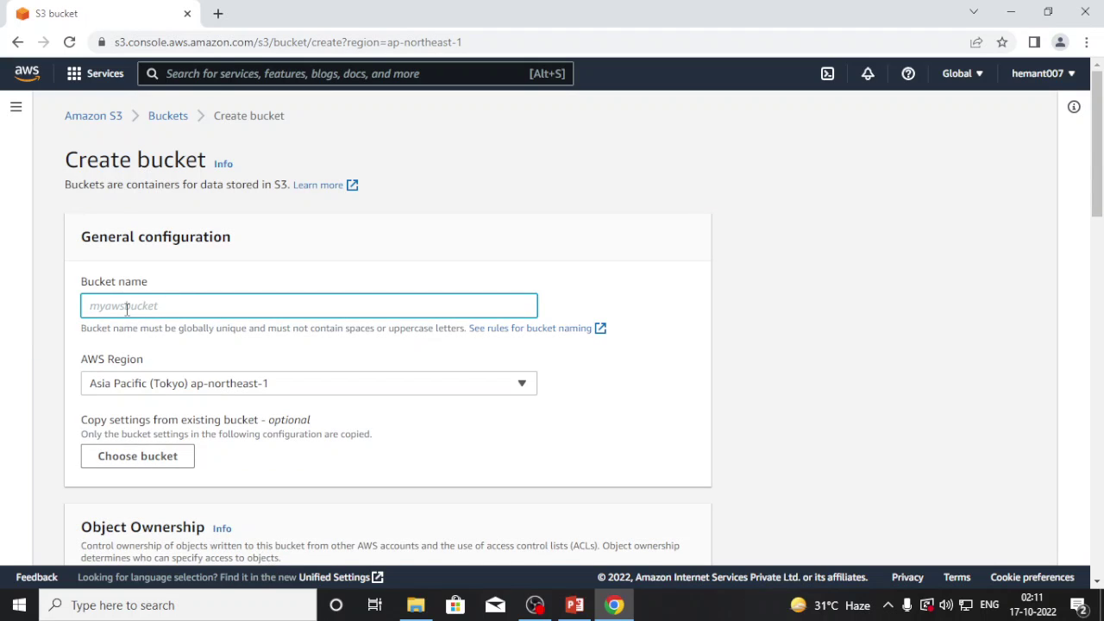
type("k98h")
left_click(320, 479)
Turn off Block all public access for the new bucket and acknowledge that its objects might become public
scroll(320, 479, "down", 4)
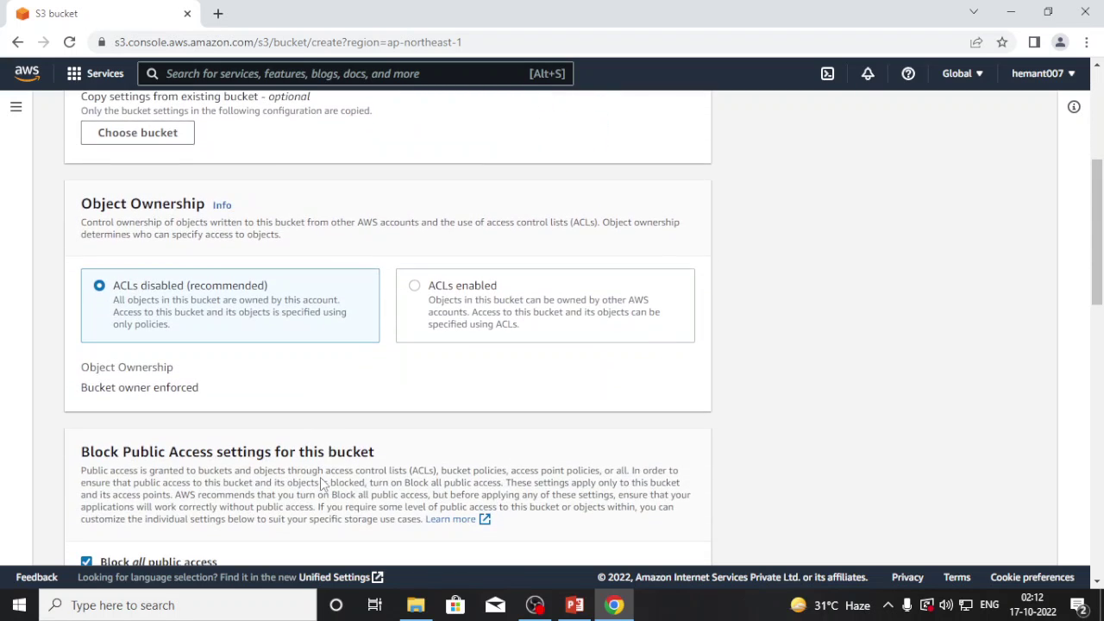
scroll(322, 477, "down", 3)
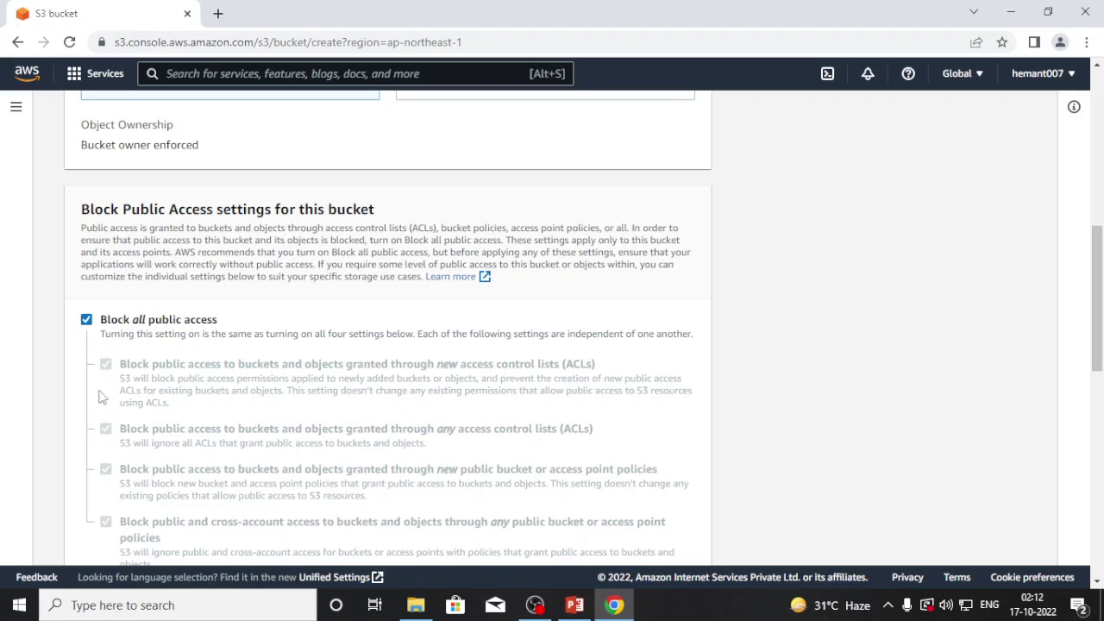
left_click(86, 320)
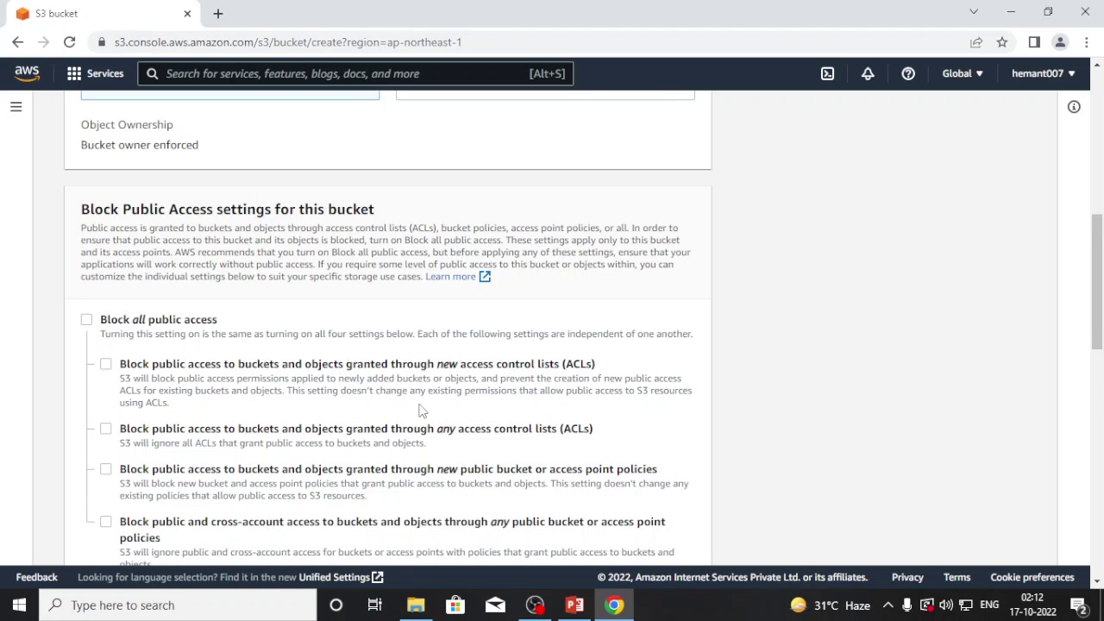
scroll(421, 409, "down", 4)
scroll(421, 410, "down", 3)
scroll(420, 411, "up", 2)
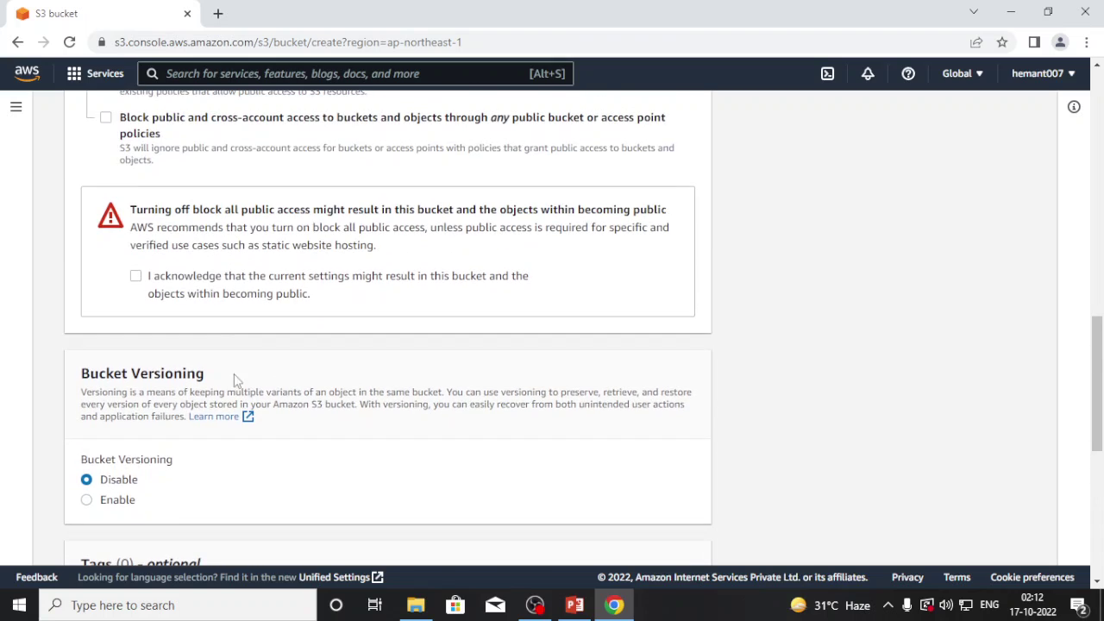
left_click(136, 278)
Enable Bucket Versioning and create the bucket with the remaining default settings
scroll(496, 318, "down", 3)
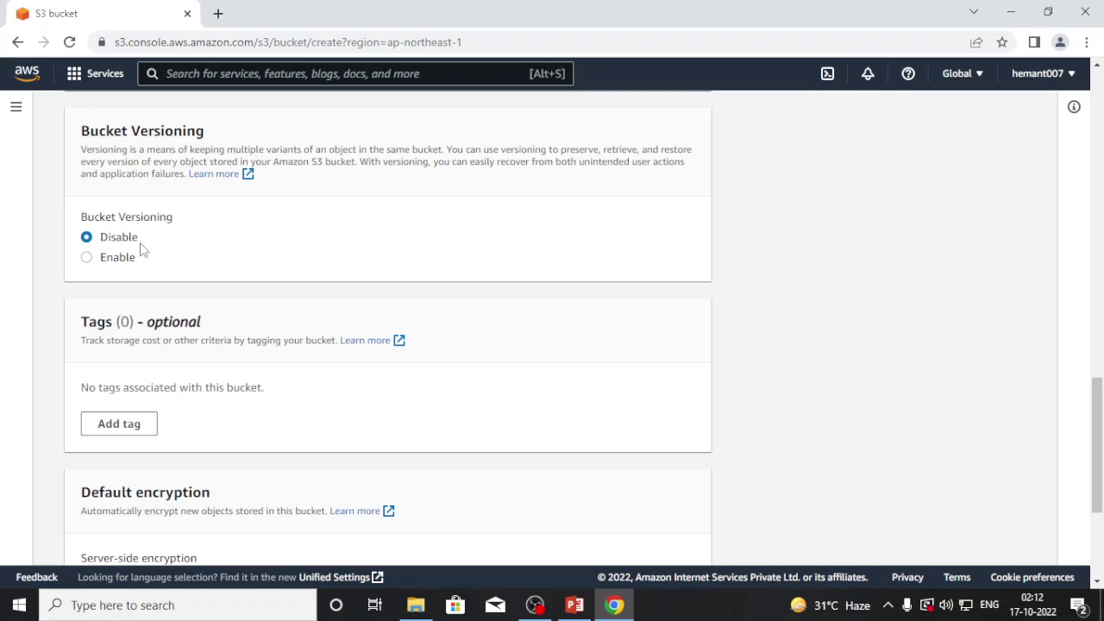
left_click(87, 260)
scroll(506, 405, "down", 3)
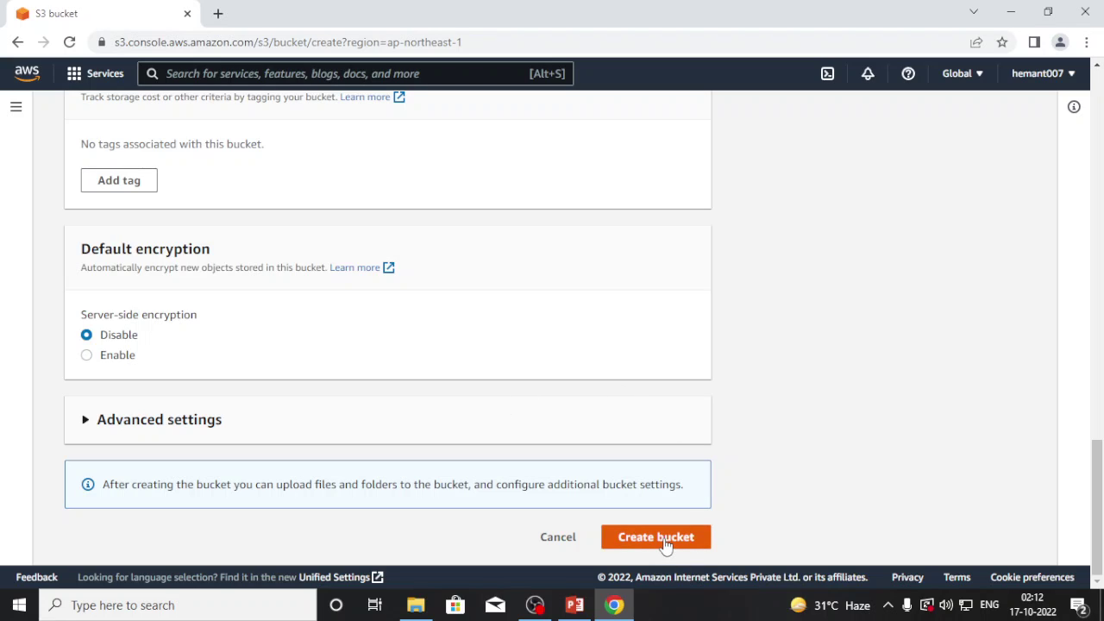
left_click(665, 546)
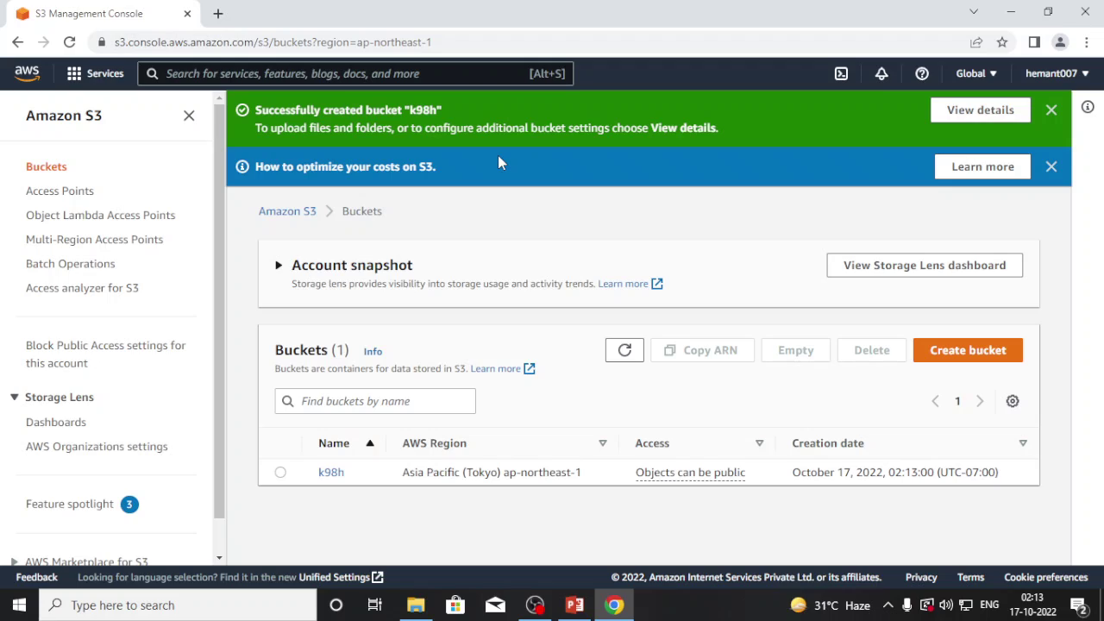
Upload abc.txt from Local Disk (C:) into the k98h bucket
left_click(282, 472)
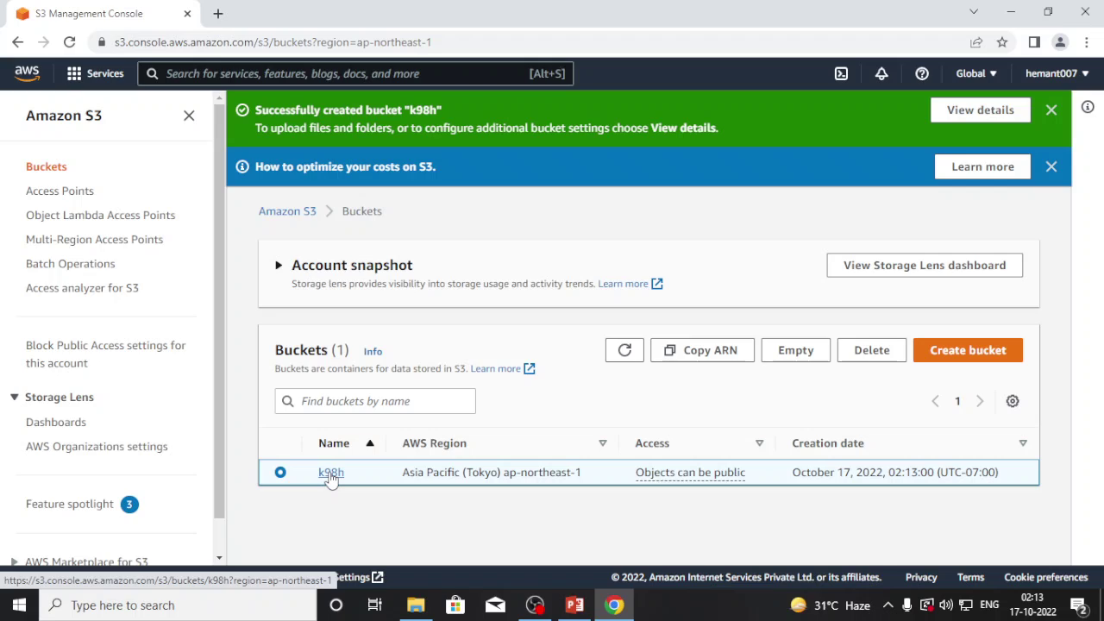
left_click(332, 474)
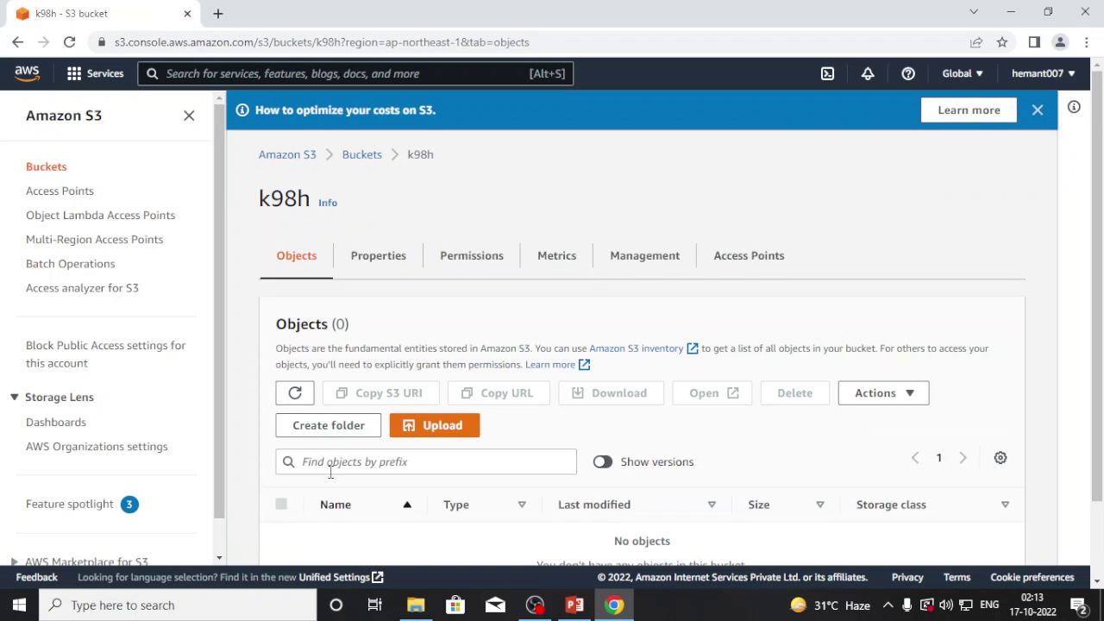
left_click(453, 427)
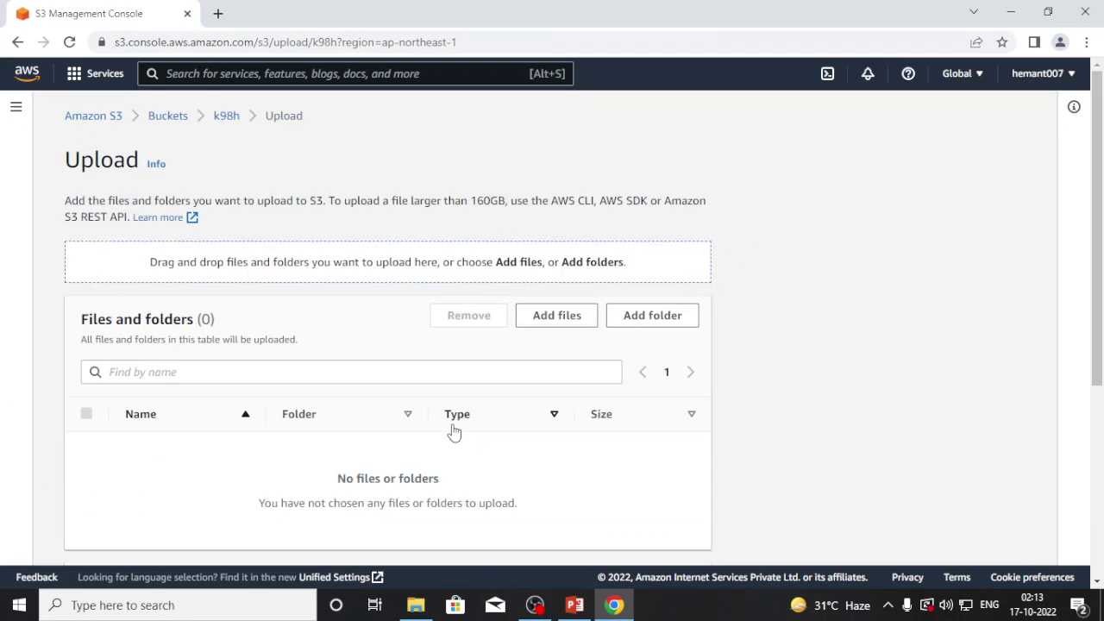
left_click(559, 317)
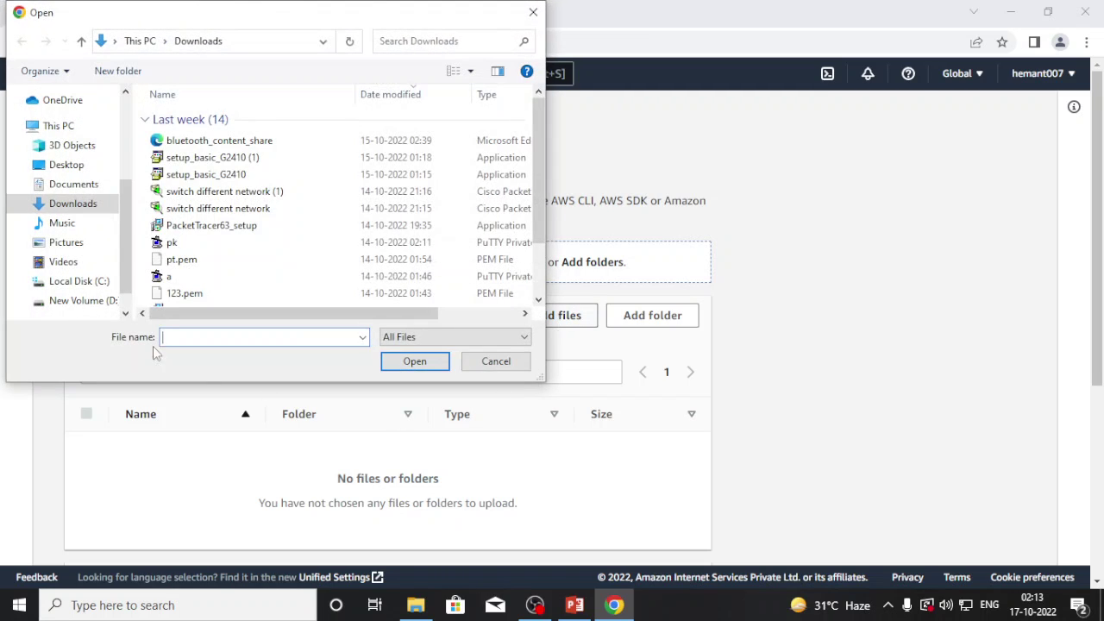
left_click(99, 285)
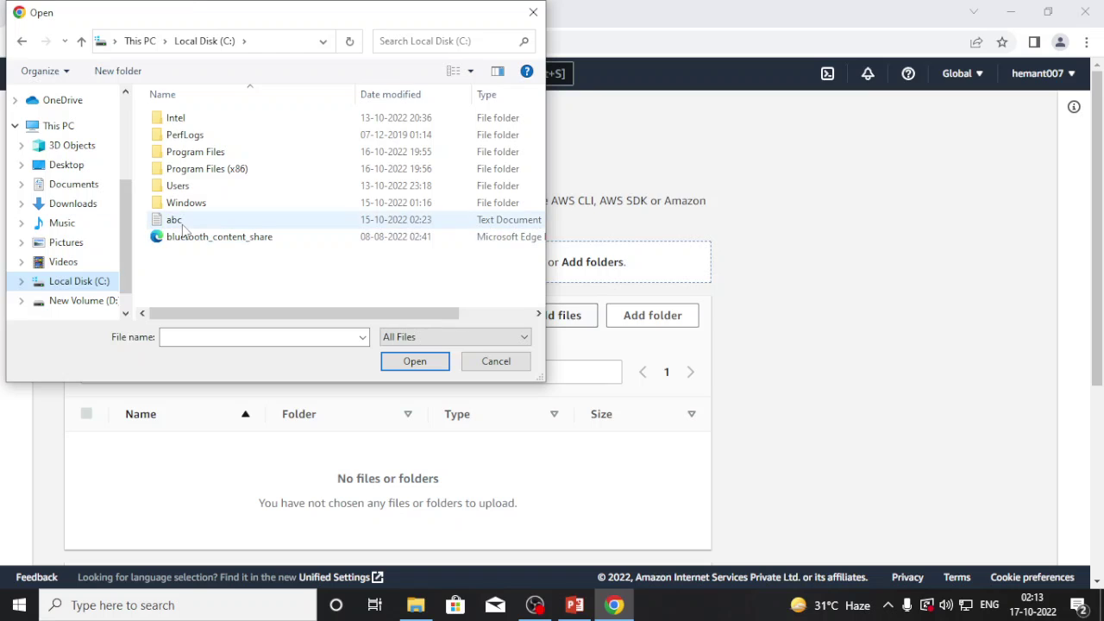
double_click(177, 220)
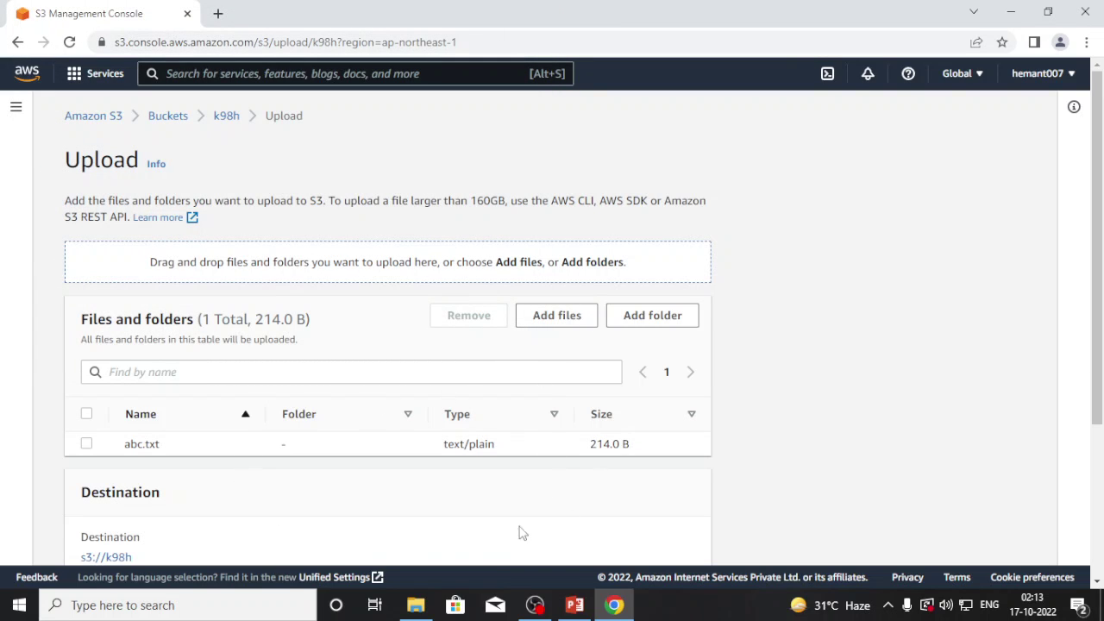
scroll(510, 454, "down", 1)
scroll(510, 456, "down", 3)
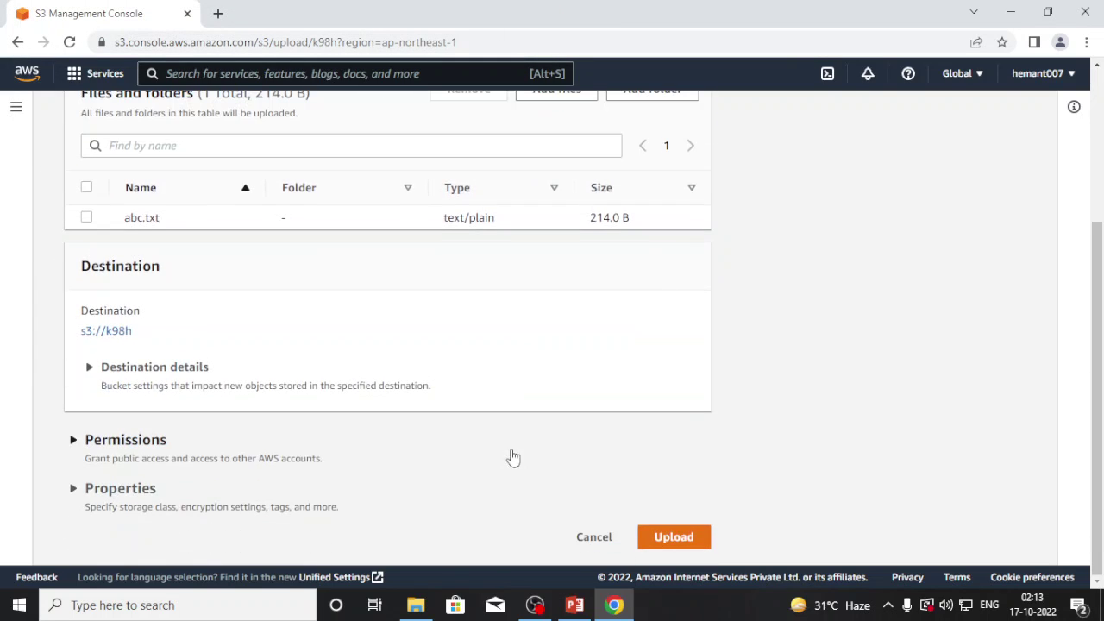
left_click(678, 540)
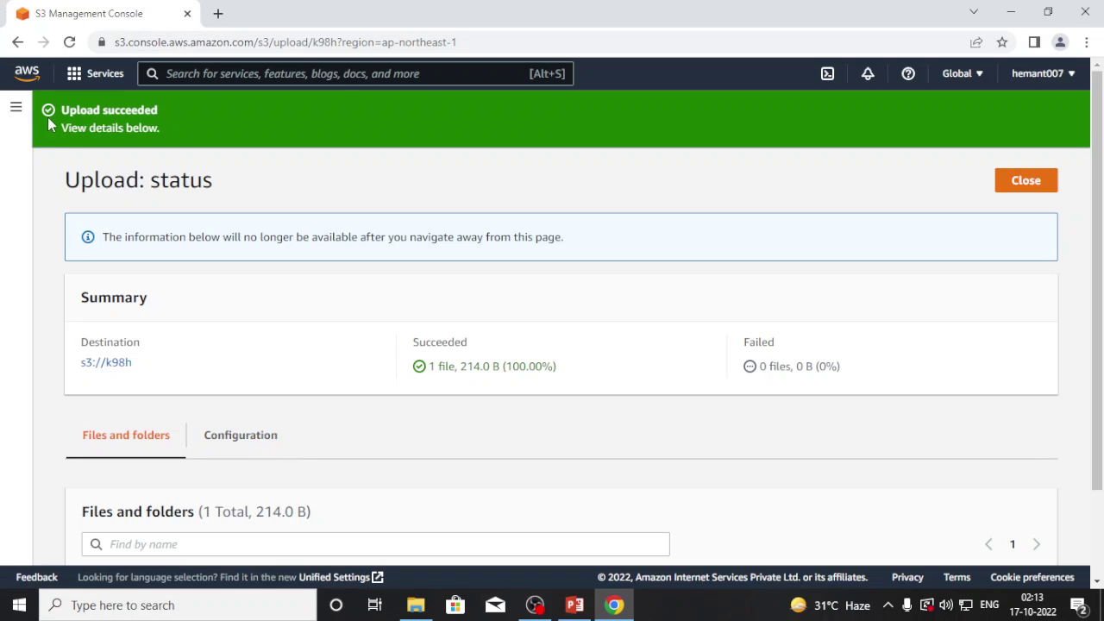
Return to the bucket list, reopen the k98h bucket and select abc.txt among its objects
left_click(19, 41)
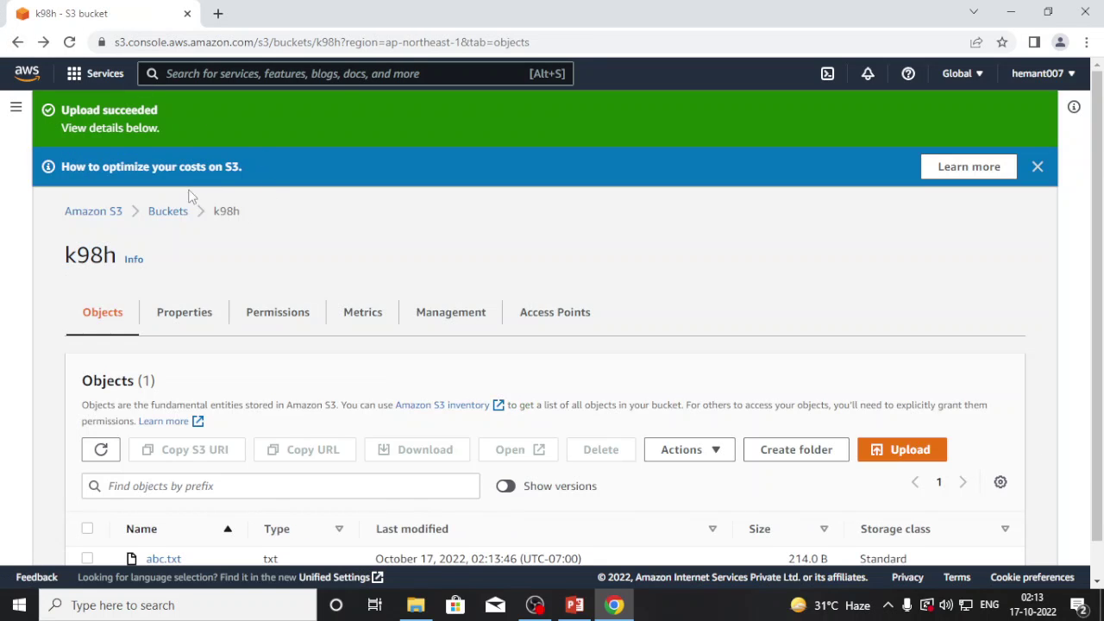
left_click(169, 214)
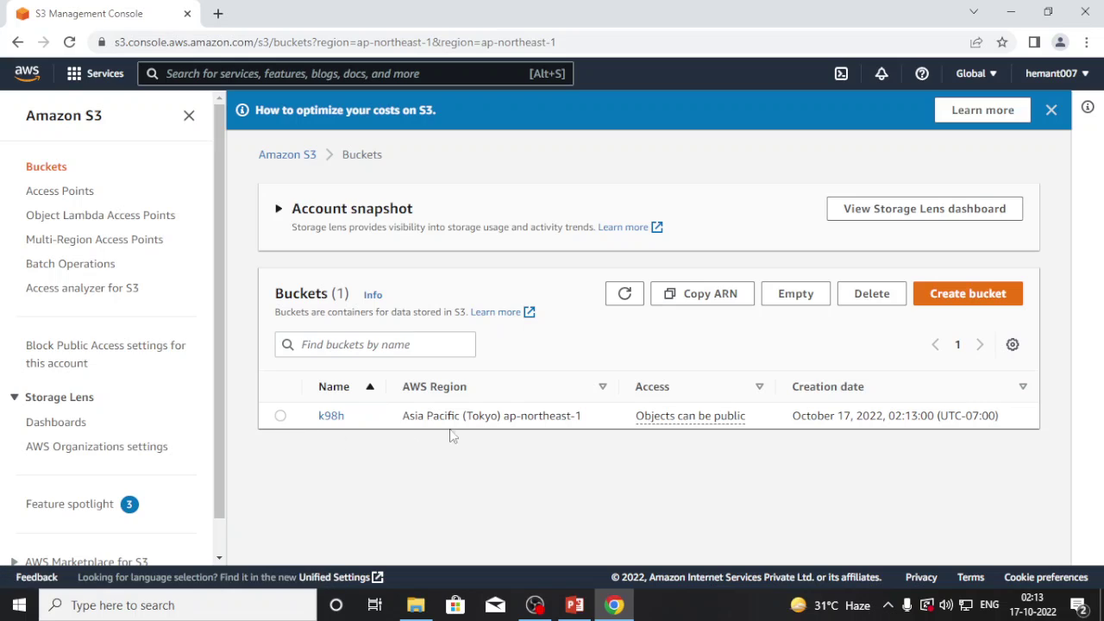
left_click(281, 417)
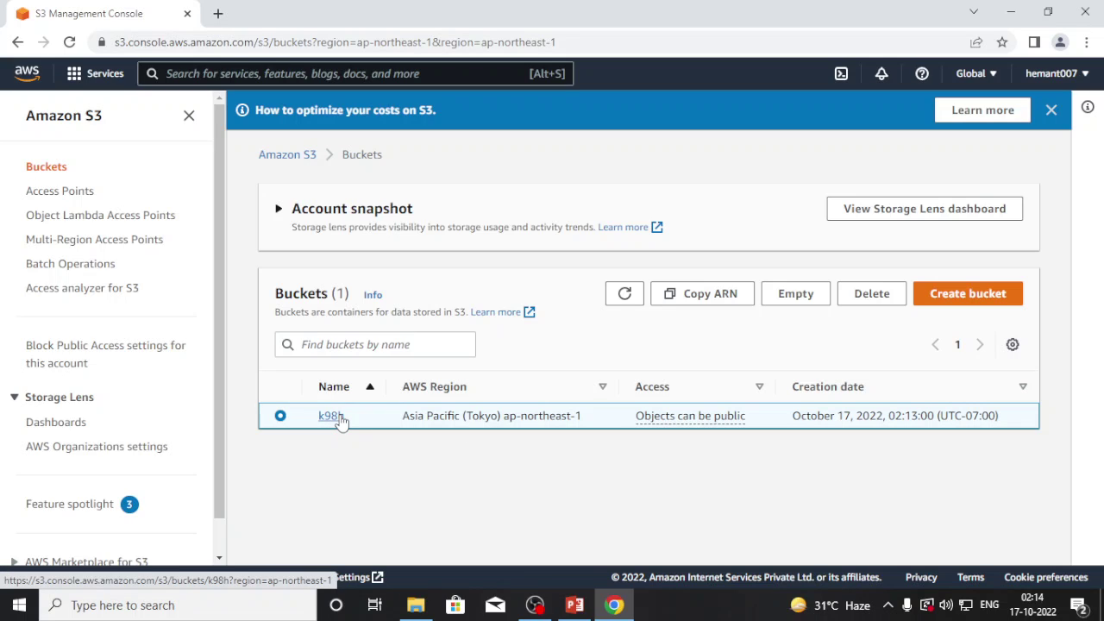
left_click(331, 417)
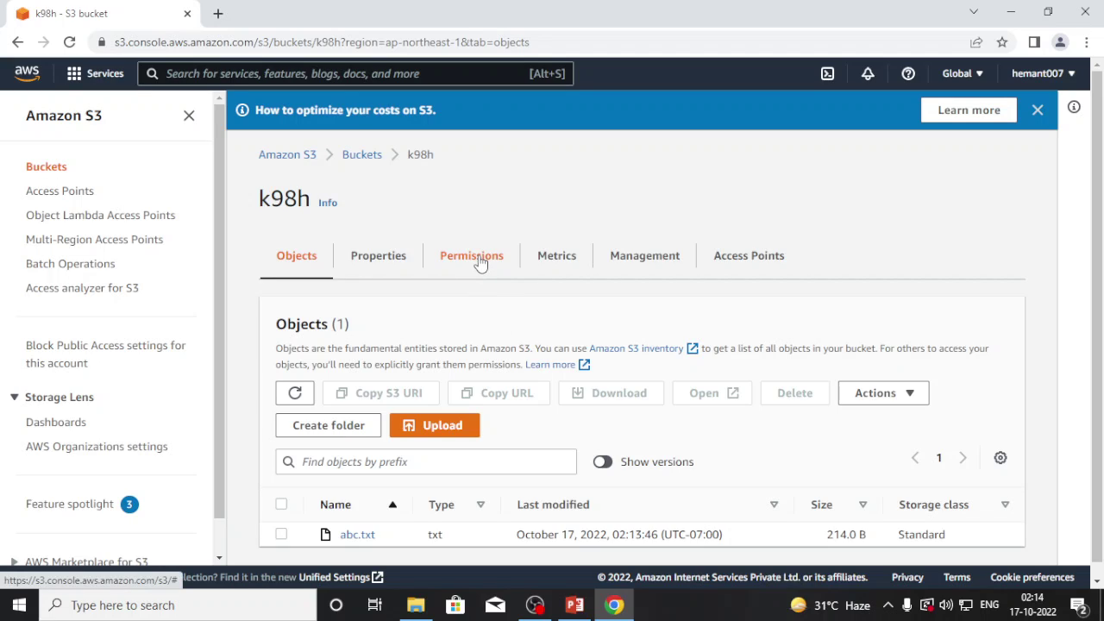
left_click(282, 534)
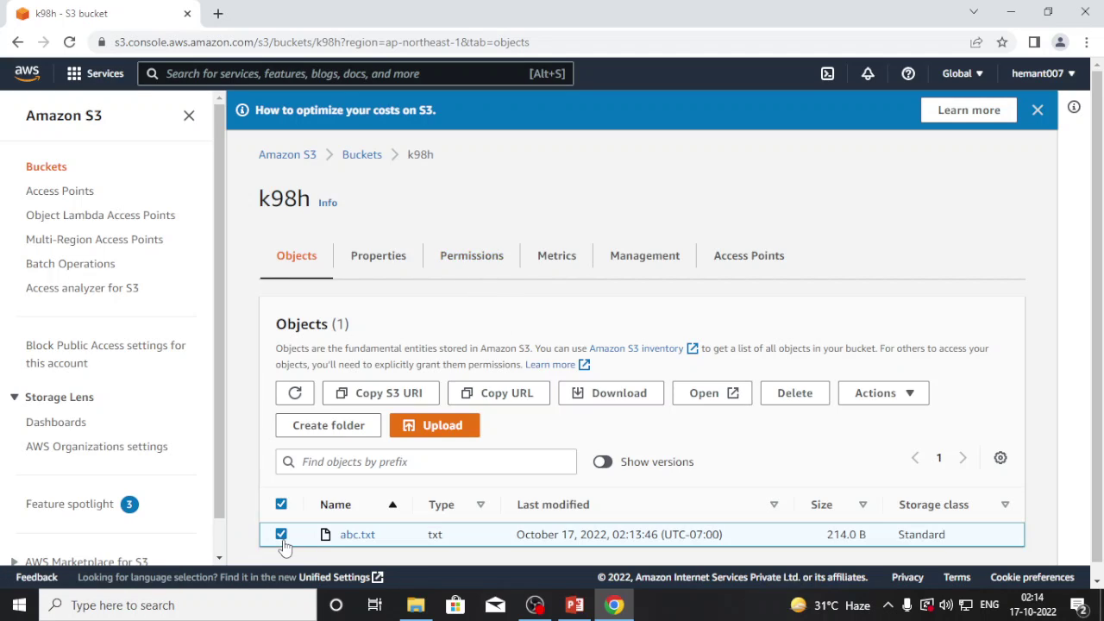
Open the k98h bucket's policy for editing from its permissions
left_click(467, 262)
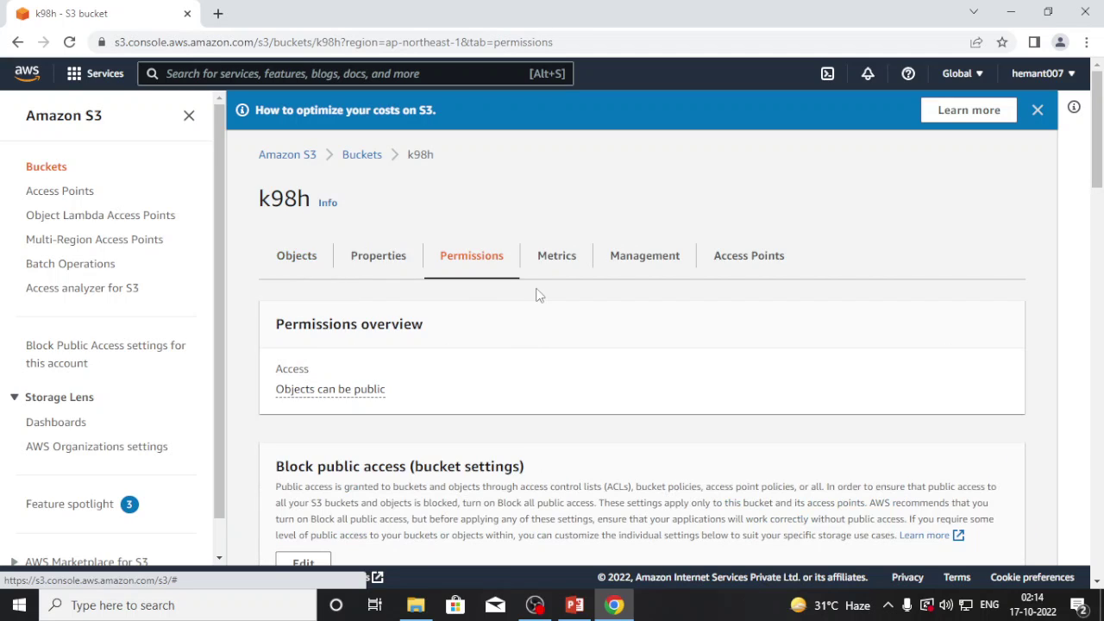
scroll(539, 295, "down", 2)
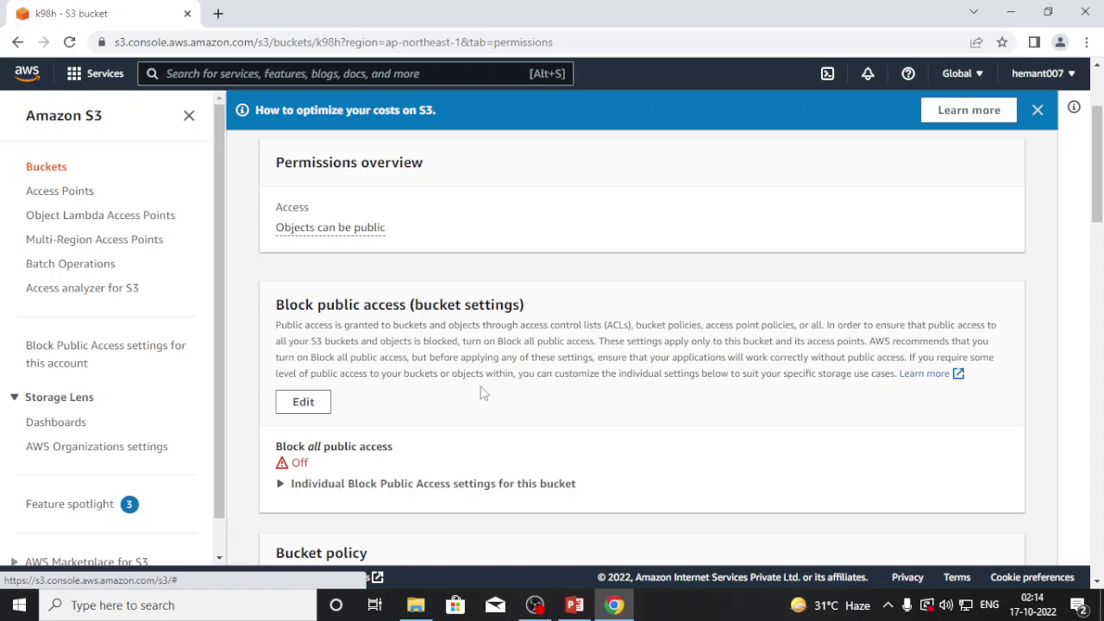
scroll(490, 448, "down", 3)
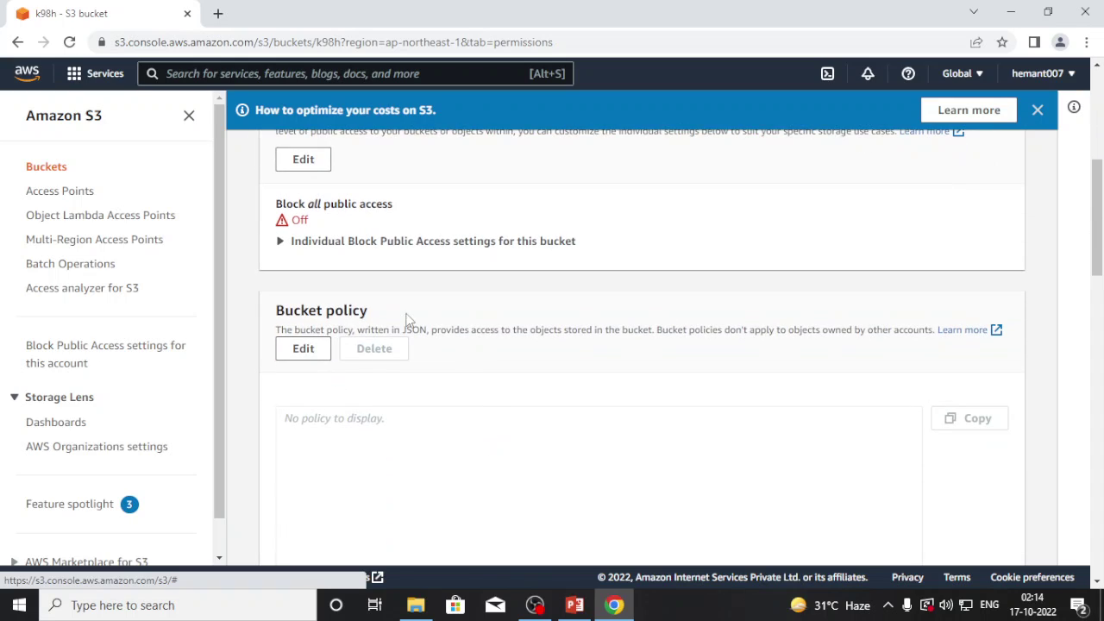
left_click(303, 351)
left_click(302, 354)
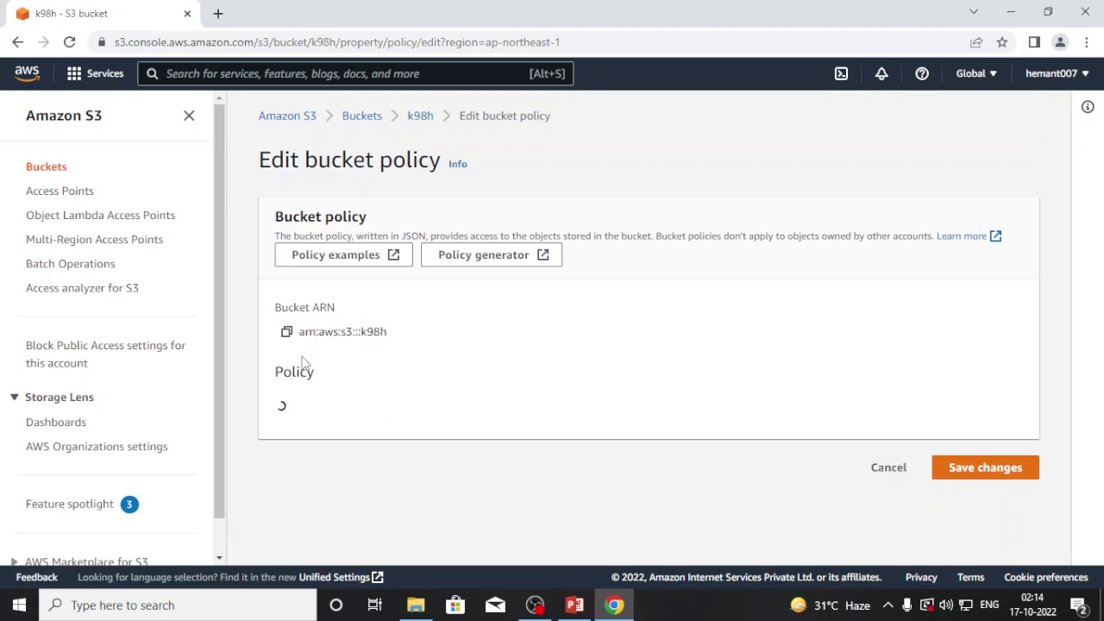
scroll(427, 474, "down", 2)
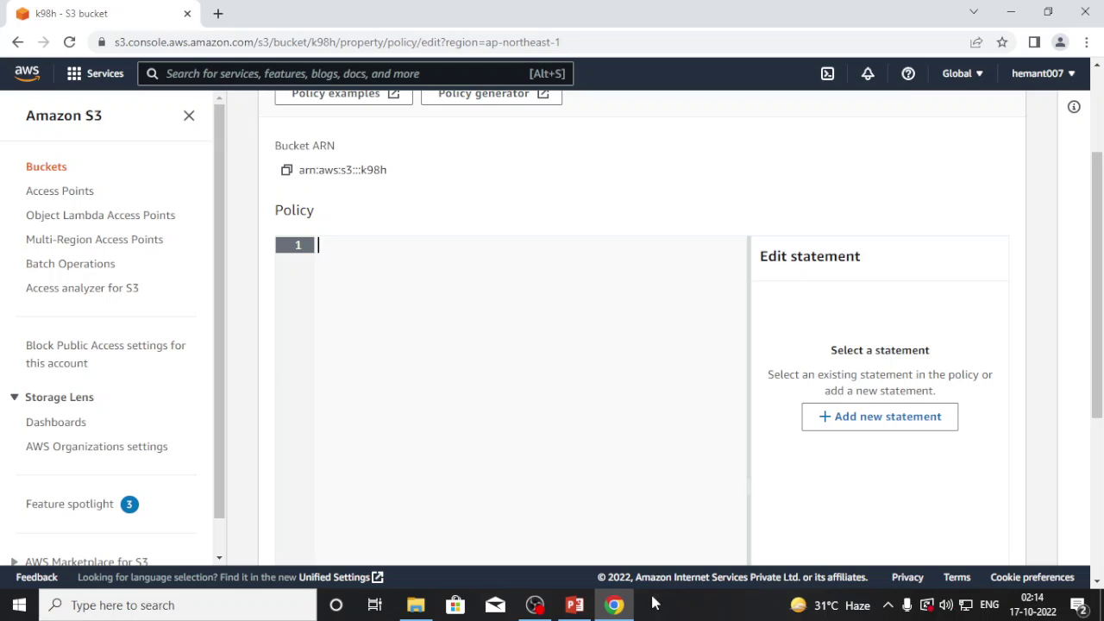
Switch to PowerPoint and copy the full policy text from slide 10, "Script for make public"
left_click(574, 607)
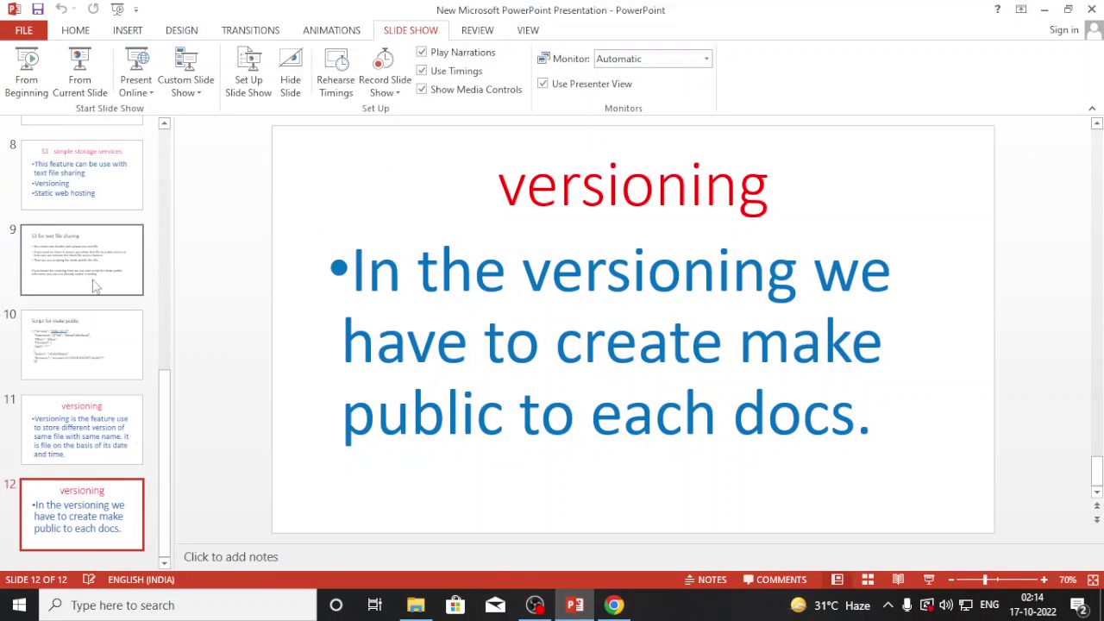
left_click(85, 354)
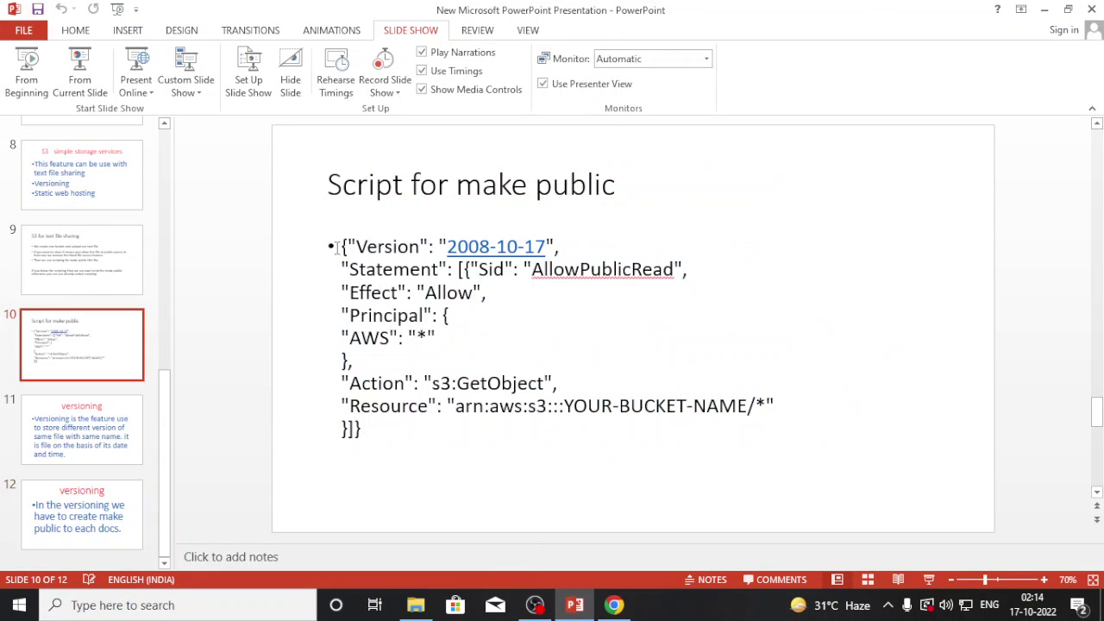
left_click_drag(342, 247, 406, 432)
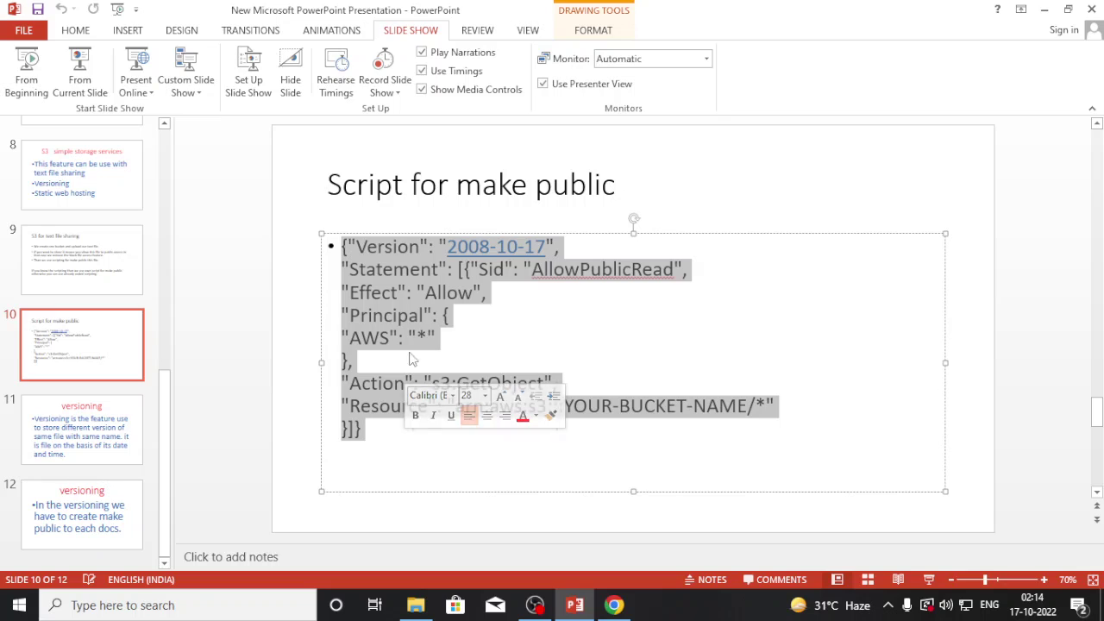
right_click(403, 333)
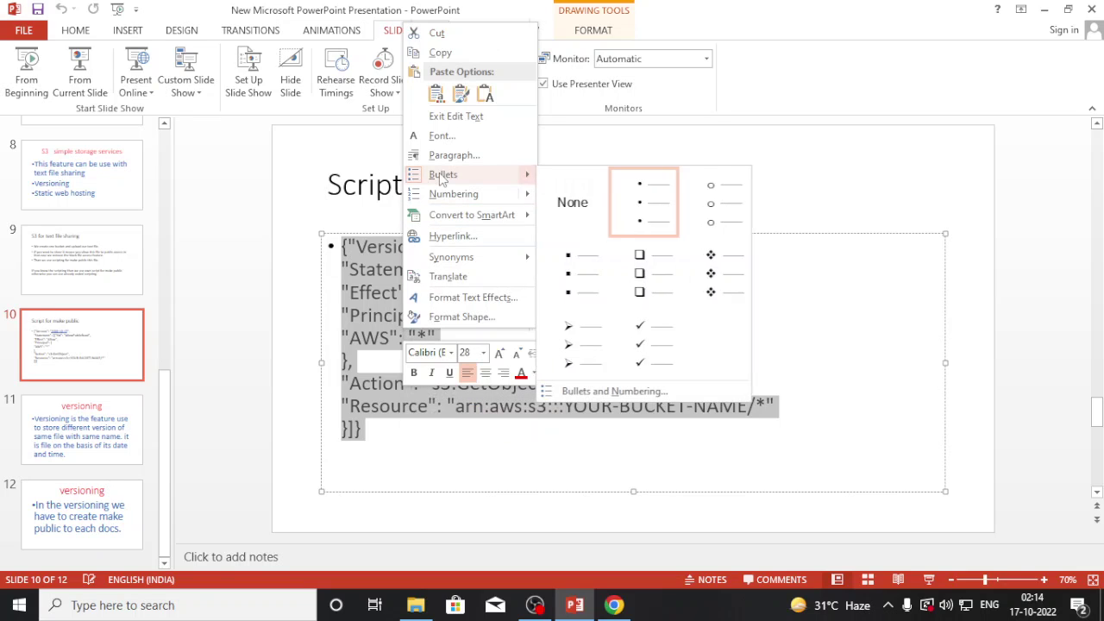
left_click(447, 53)
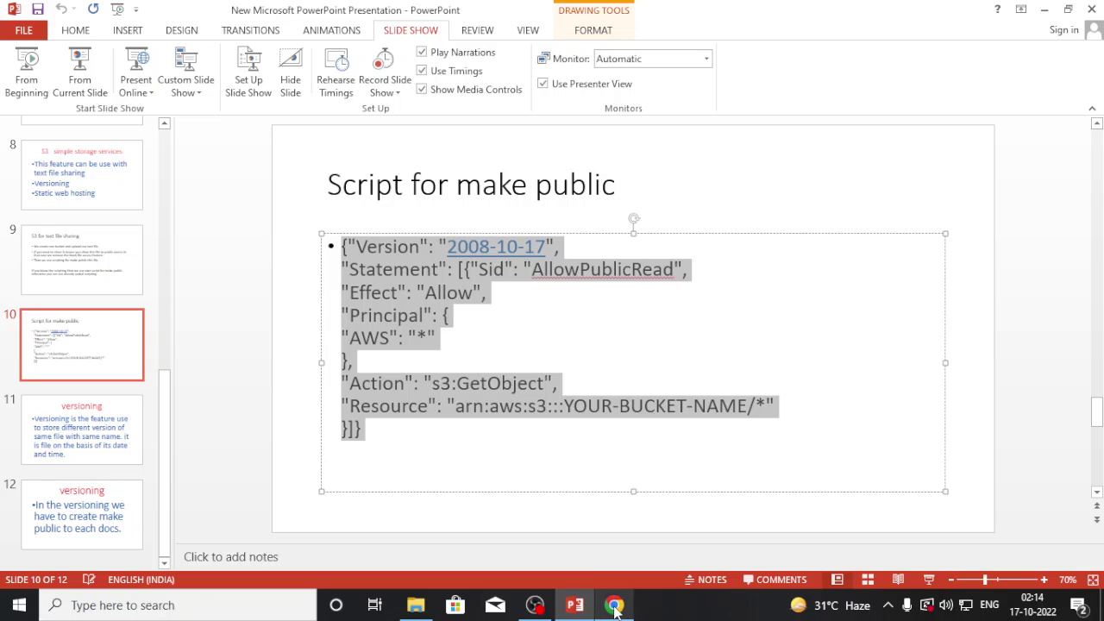
Switch back to Chrome and paste the copied script into the empty bucket policy editor
left_click(614, 605)
left_click(339, 256)
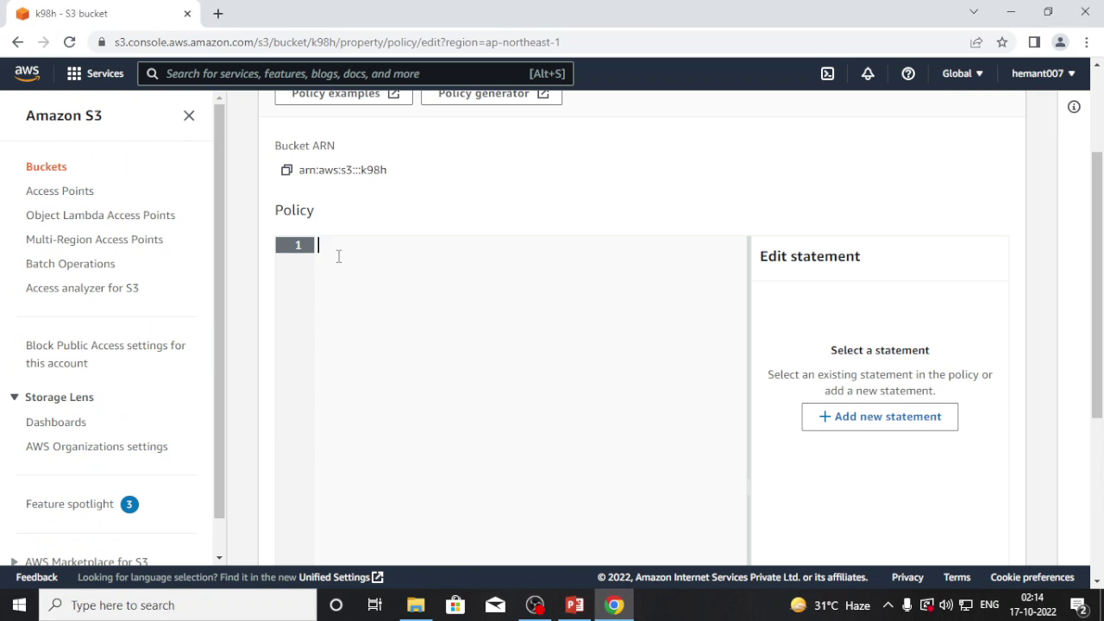
right_click(320, 246)
left_click(332, 374)
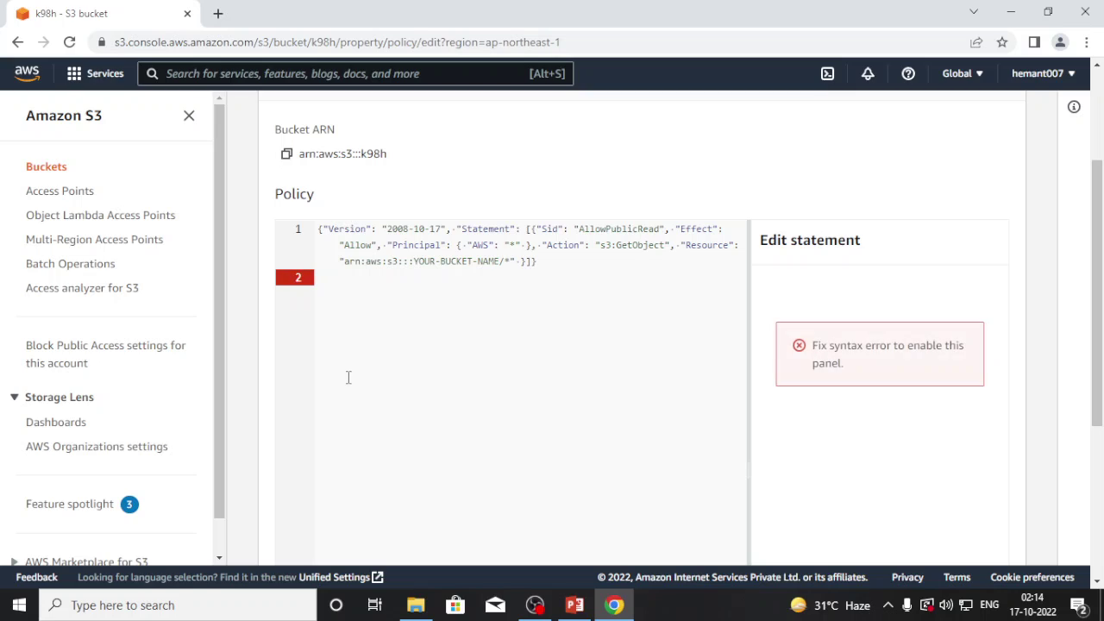
Replace YOUR-BUCKET-NAME in the policy's Resource ARN with k98h and try to save the changes
left_click(496, 262)
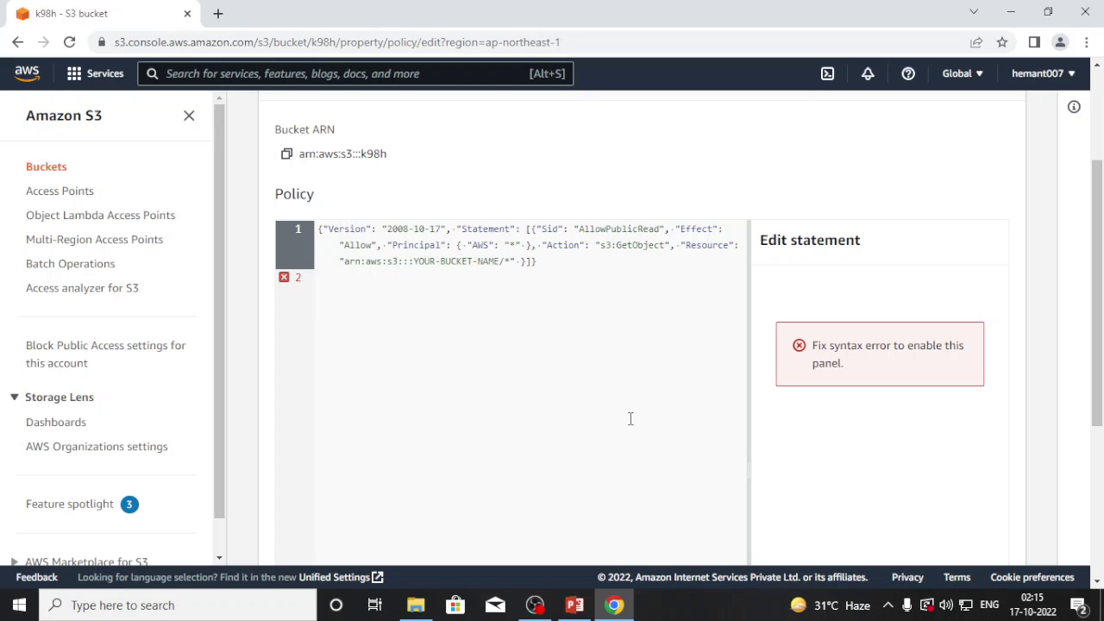
key("BackSpace")
key("BackSpace")
key("BackSpace")
key("BackSpace")
key("BackSpace")
key("BackSpace")
key("BackSpace")
key("BackSpace")
key("BackSpace")
key("BackSpace")
key("BackSpace")
key("BackSpace")
key("BackSpace")
key("BackSpace")
key("BackSpace")
key("BackSpace")
type("k98hh")
scroll(646, 451, "down", 3)
scroll(646, 451, "down", 1)
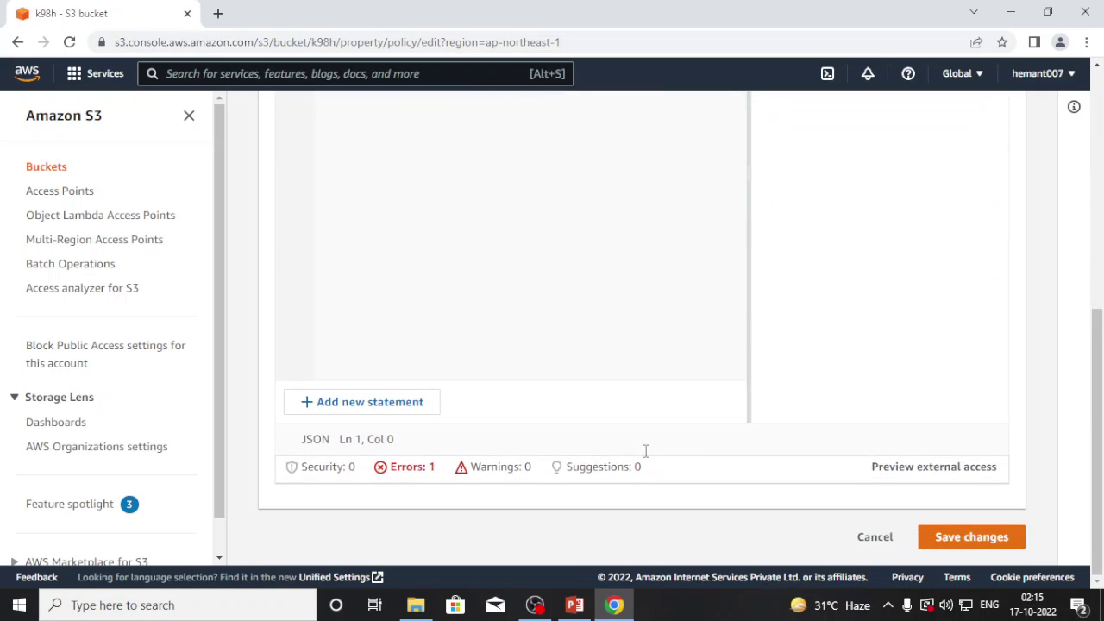
left_click(962, 539)
Remove the empty second line after the policy text and try to save the bucket policy again
scroll(645, 407, "up", 5)
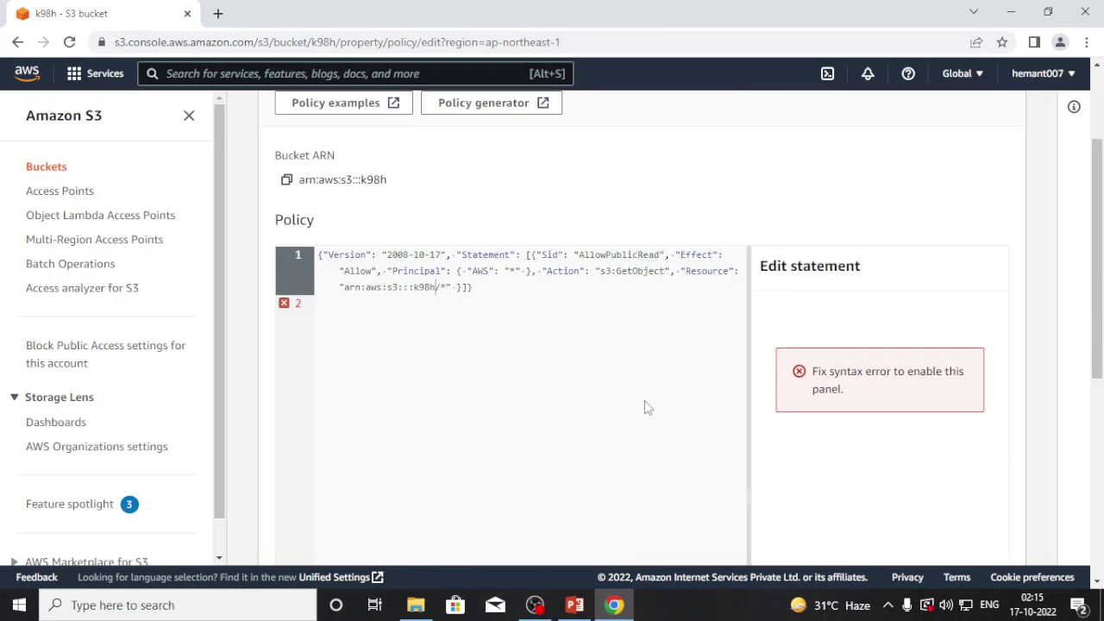
scroll(645, 400, "up", 2)
left_click(319, 456)
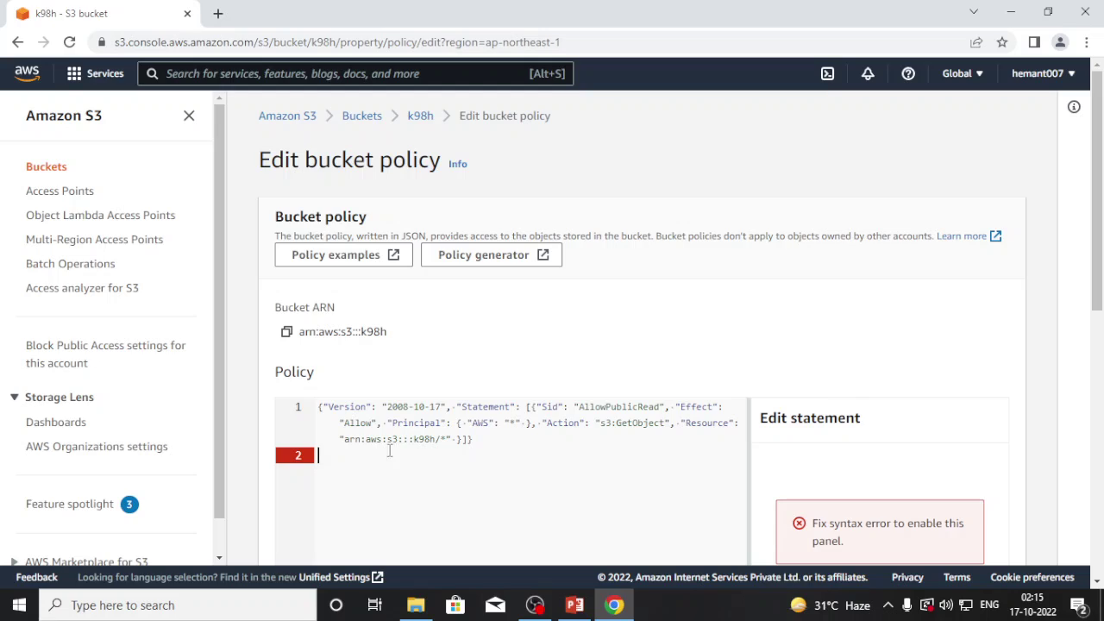
left_click(318, 408)
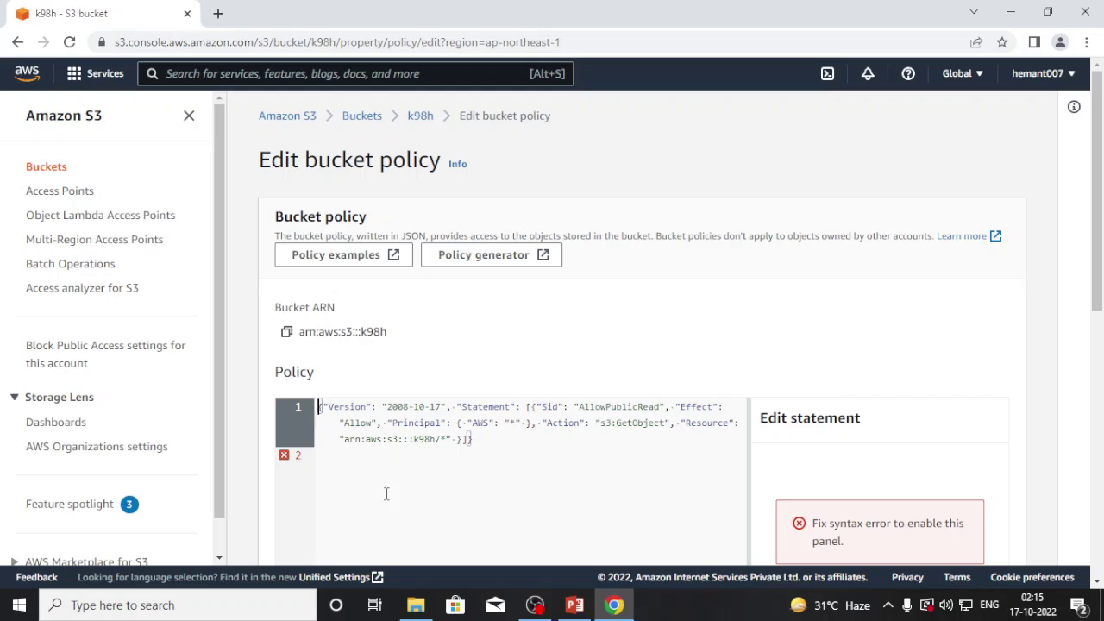
left_click(484, 440)
key("Delete")
left_click_drag(1097, 294, 1096, 559)
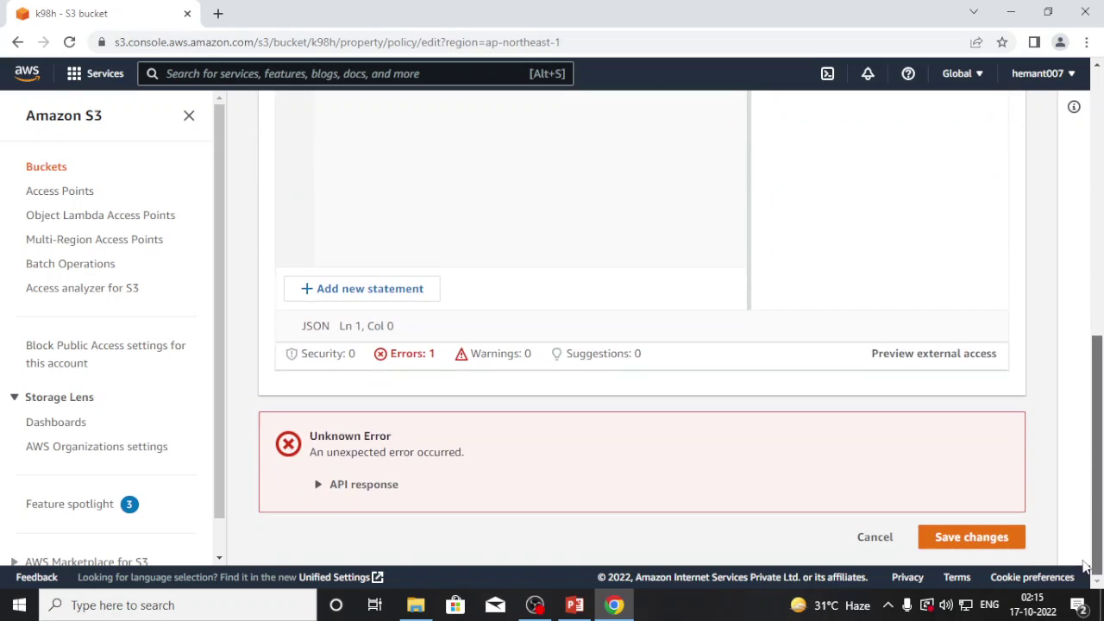
left_click(971, 537)
Switch to PowerPoint and go back to the selected policy script on slide 10 to copy it again
scroll(754, 446, "up", 6)
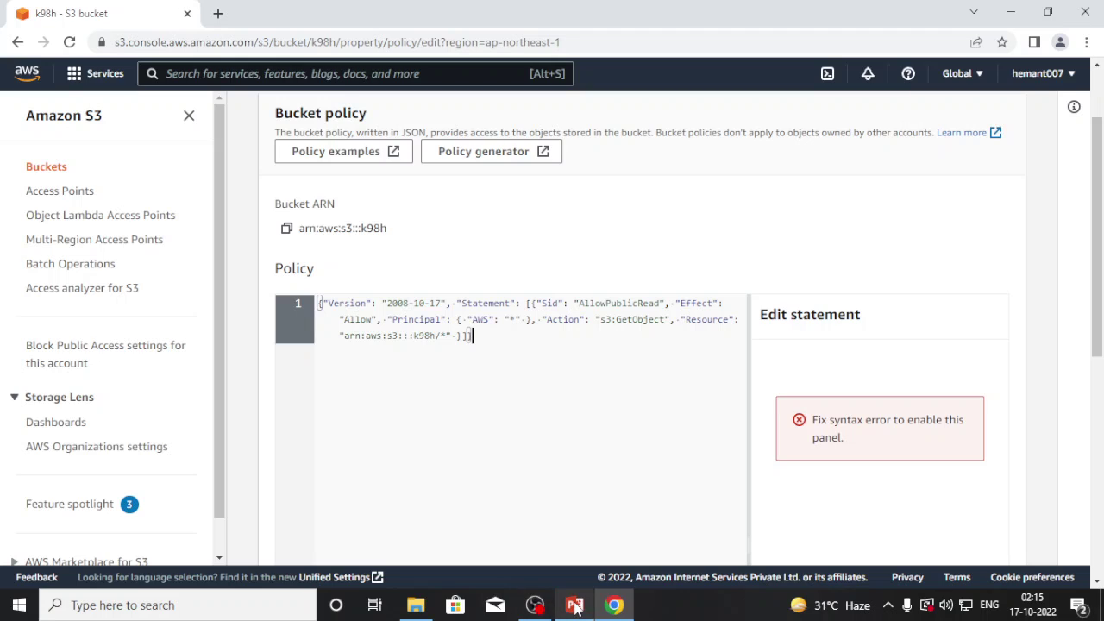
mouse_move(576, 608)
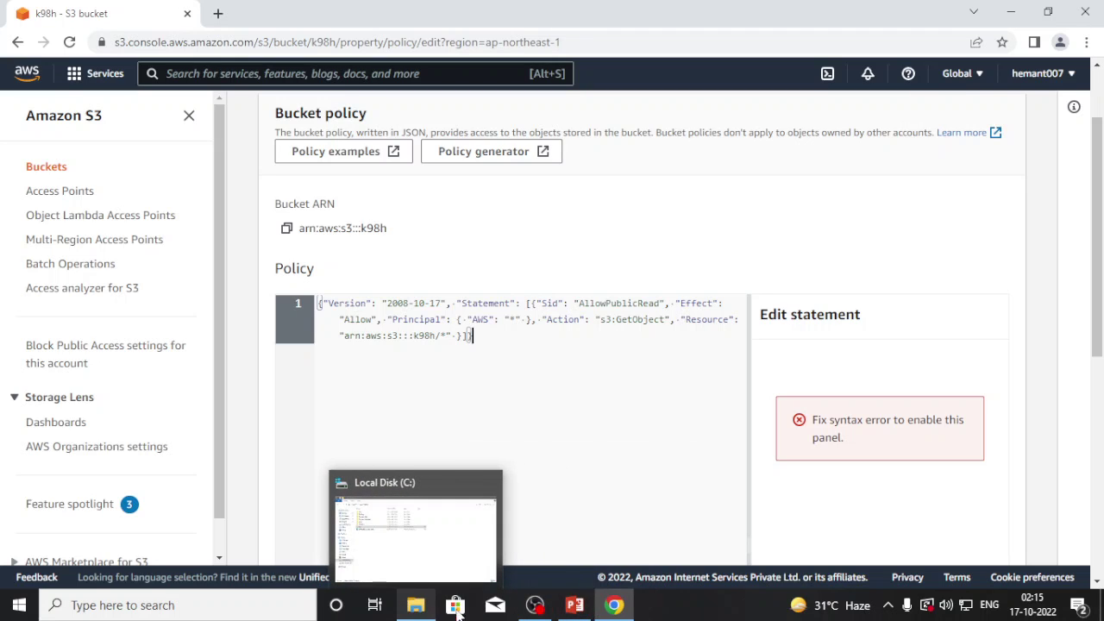
left_click(575, 605)
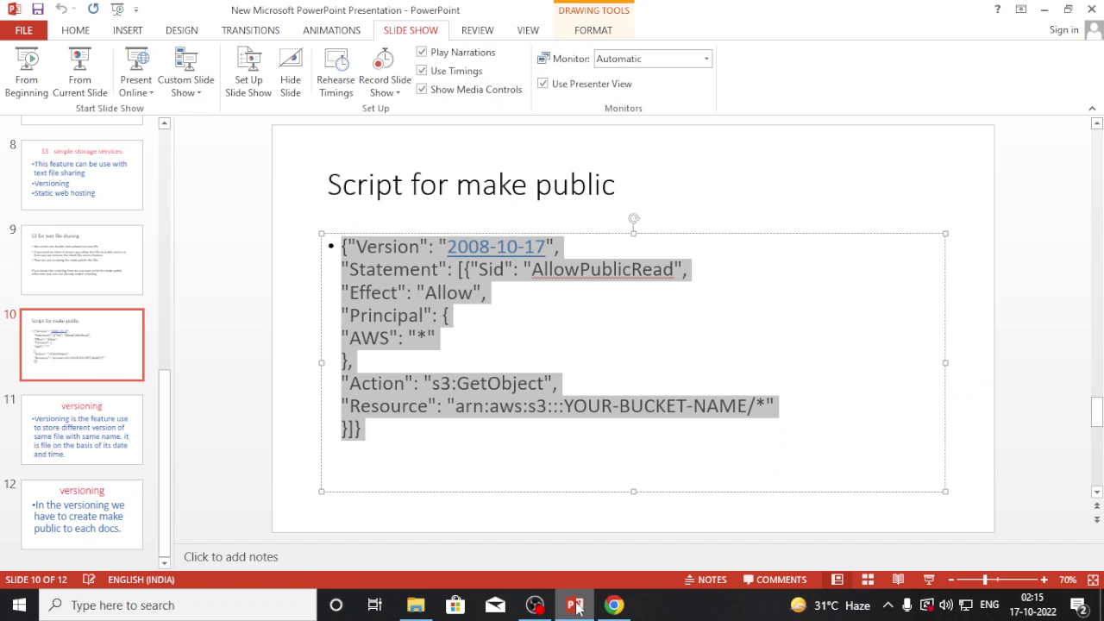
right_click(410, 309)
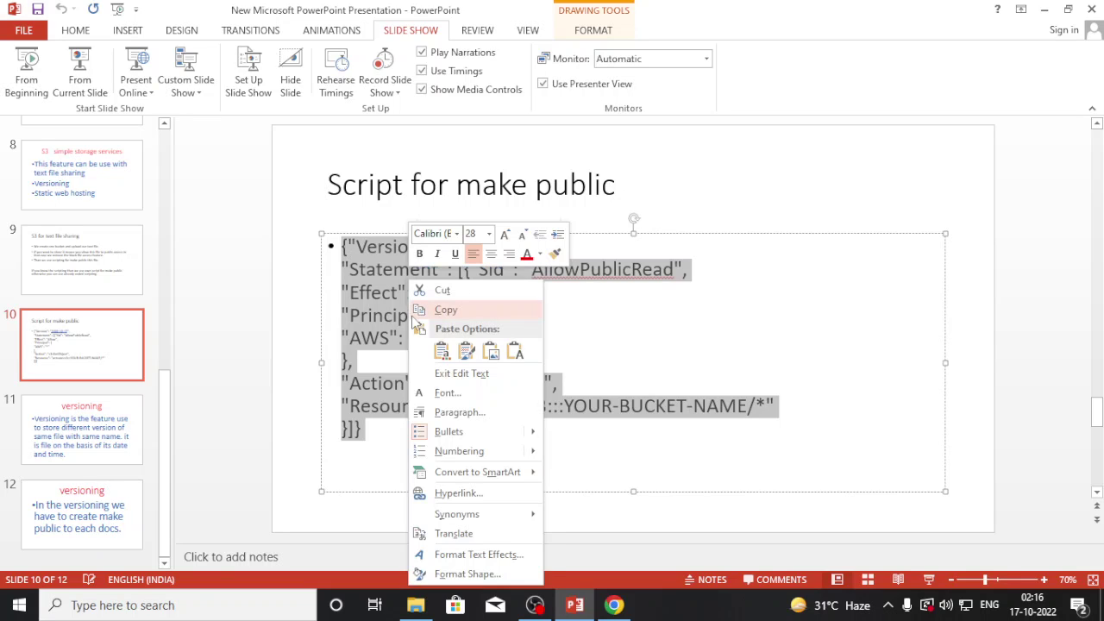
key("Escape")
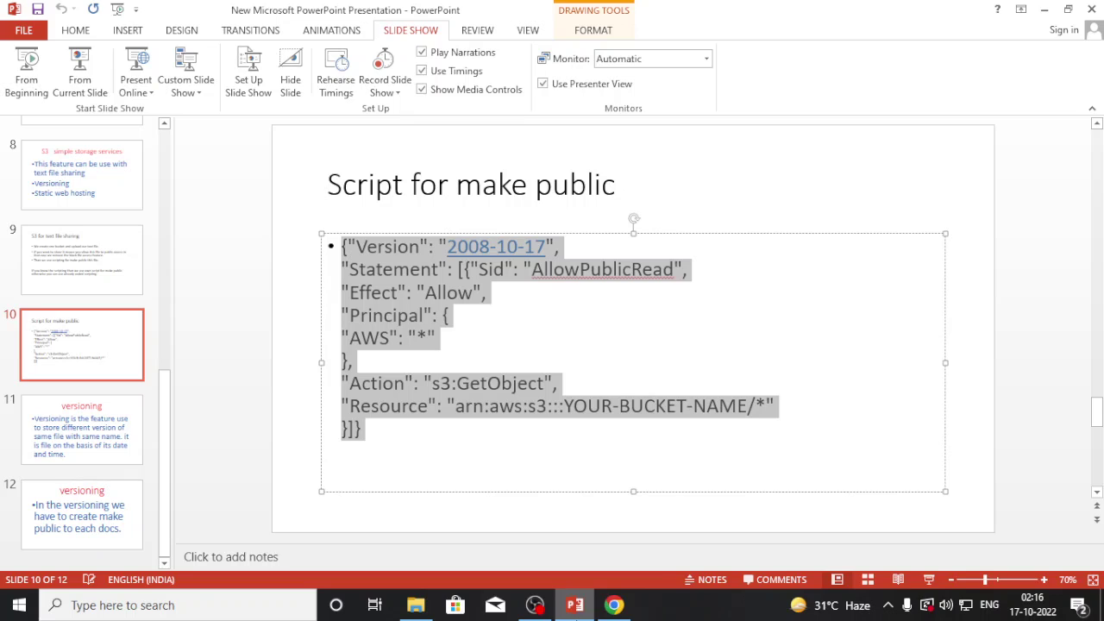
Switch back to Chrome, clear the whole policy text and paste the slide's script afresh
left_click(617, 614)
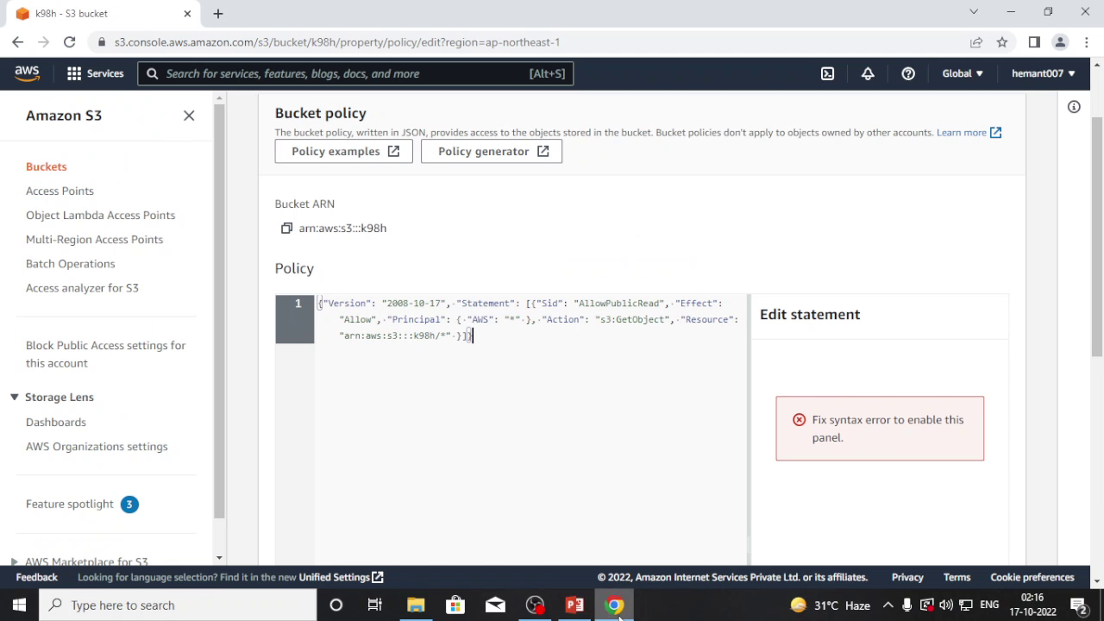
left_click_drag(480, 338, 263, 251)
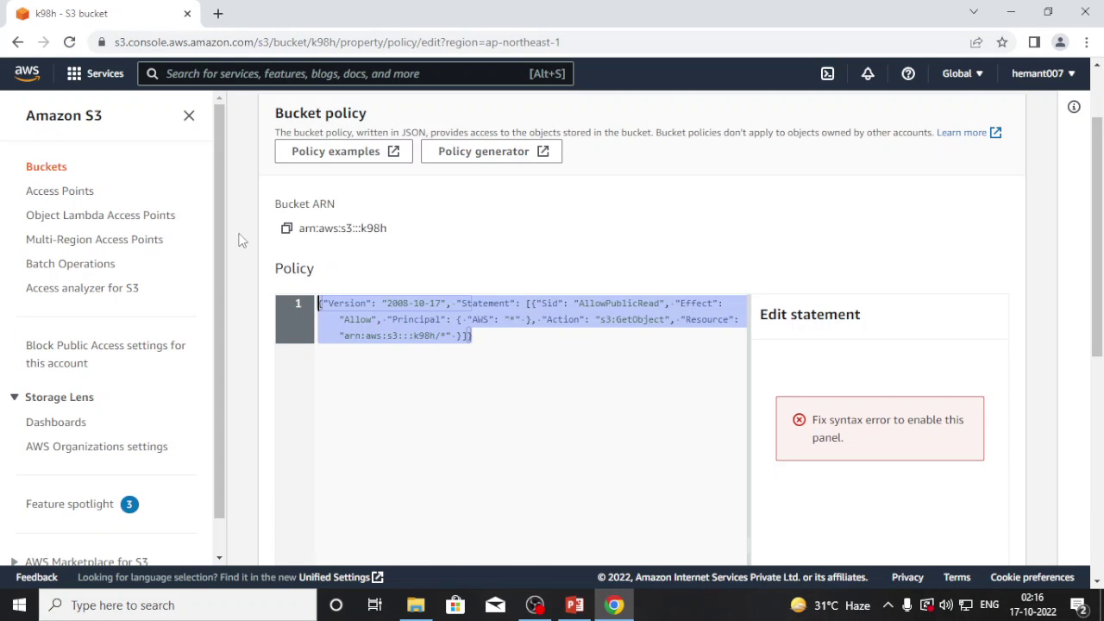
key("Delete")
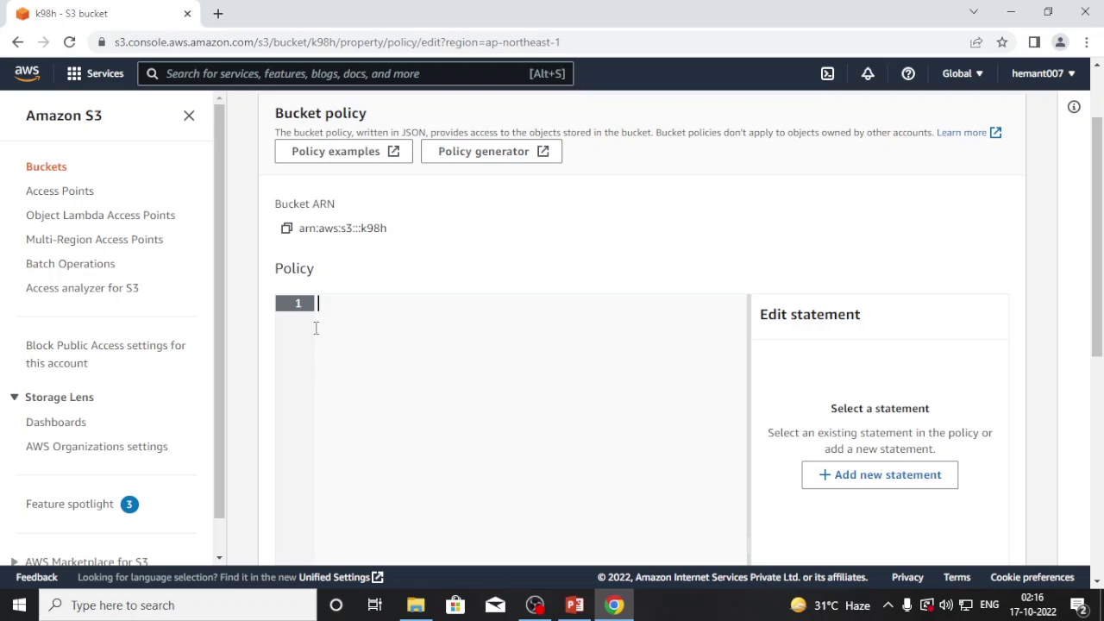
key("ctrl+v")
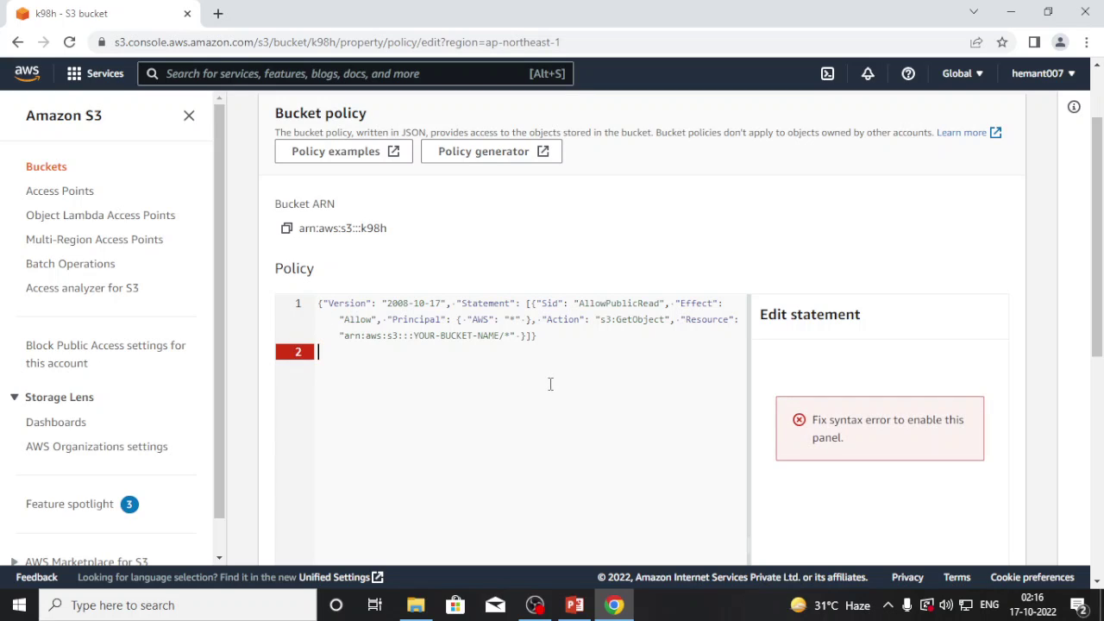
Set the bucket name in the freshly pasted policy's Resource ARN to k98h and delete the trailing empty line
left_click(500, 335)
key("BackSpace")
key("BackSpace")
key("BackSpace")
key("BackSpace")
key("BackSpace")
key("BackSpace")
key("BackSpace")
key("BackSpace")
key("BackSpace")
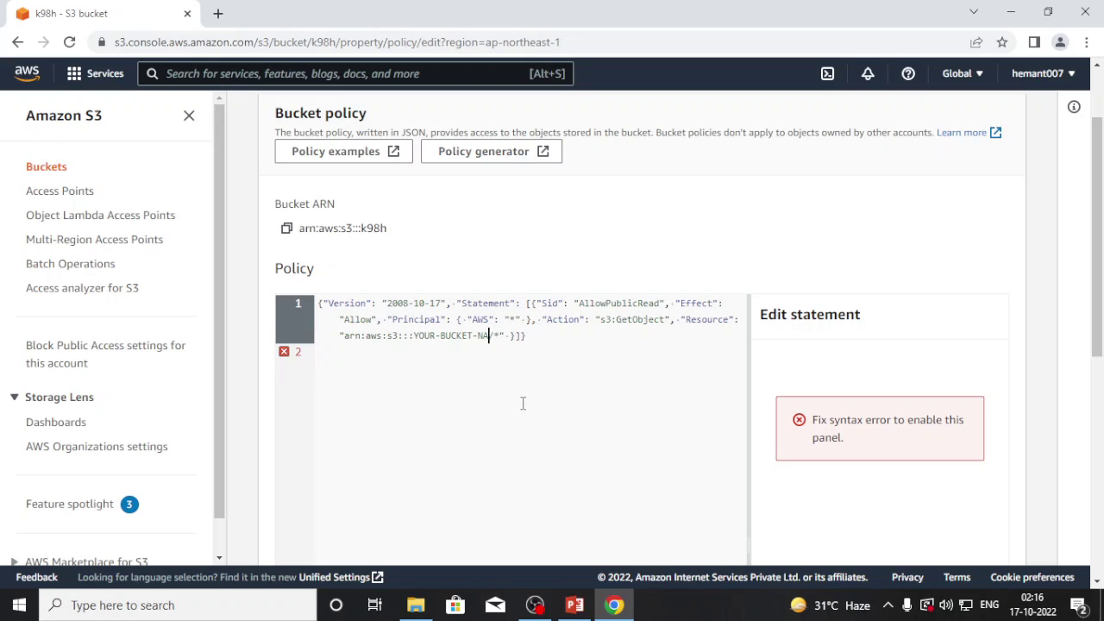
key("BackSpace")
key("BackSpace")
key("BackSpace")
key("BackSpace")
key("BackSpace")
key("BackSpace")
key("BackSpace")
type("k98h")
left_click(497, 340)
key("Delete")
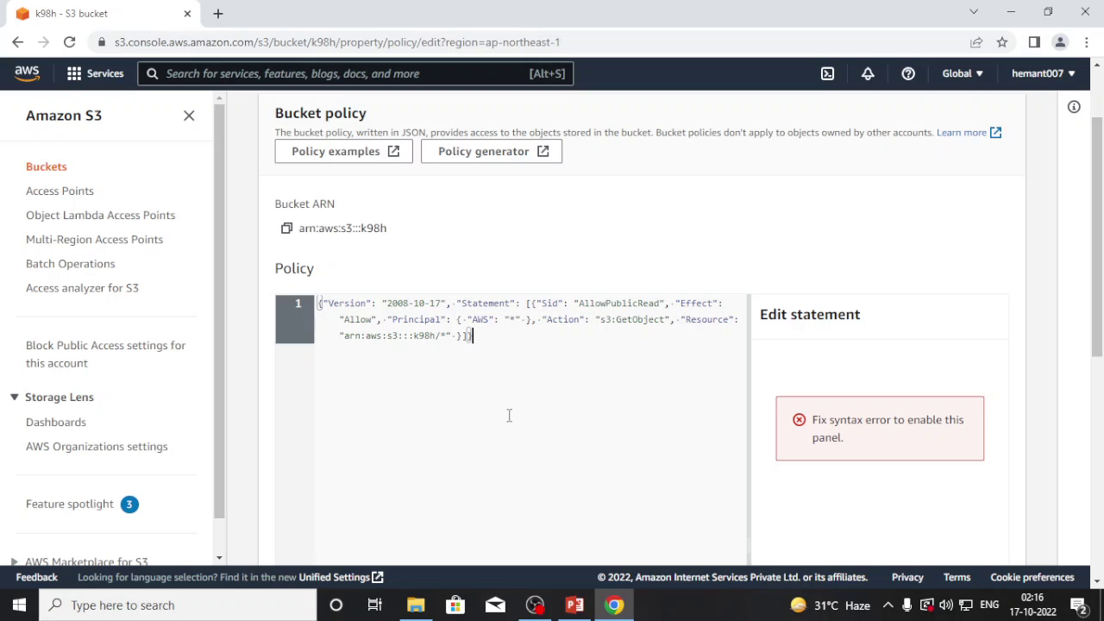
scroll(509, 414, "down", 5)
scroll(876, 537, "down", 2)
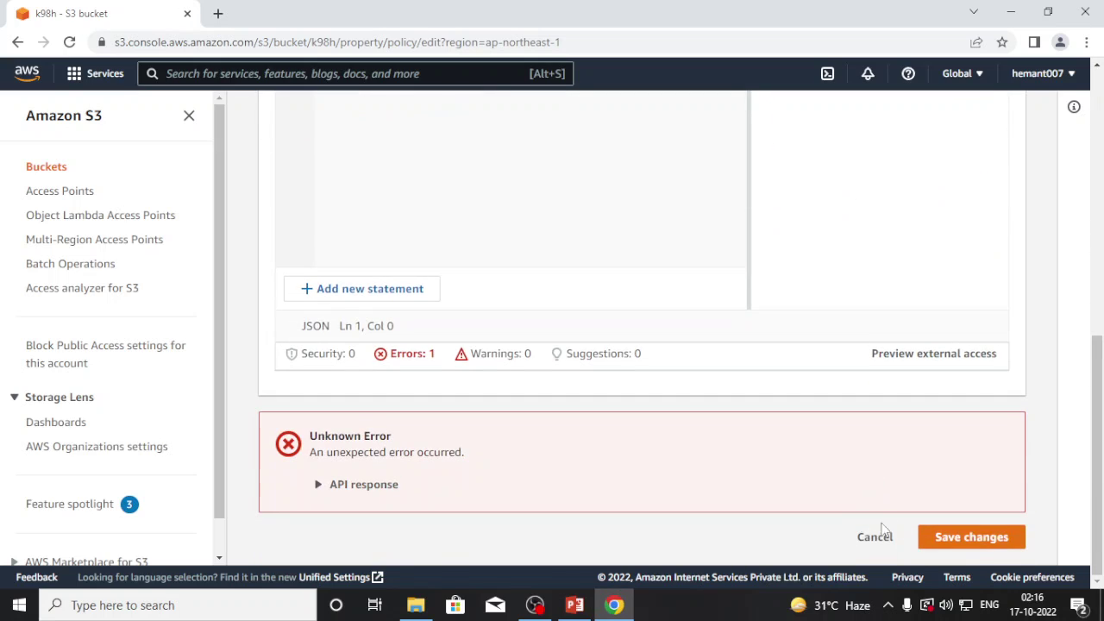
scroll(608, 426, "up", 7)
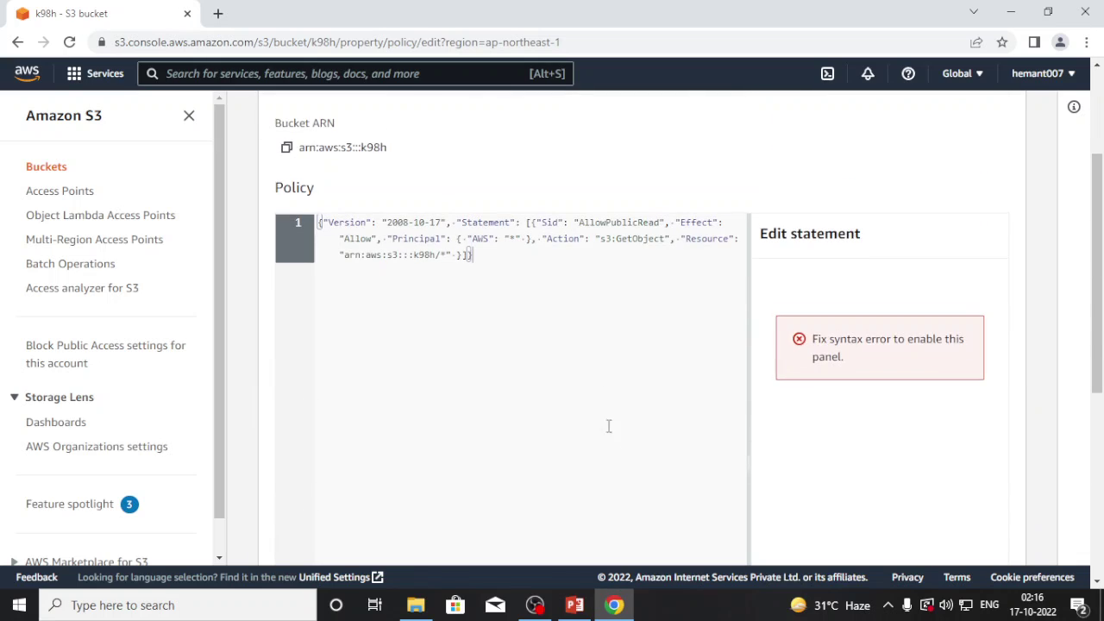
Open bluetooth_content_share from Local Disk (C:) in File Explorer and copy its entire policy text
left_click(416, 605)
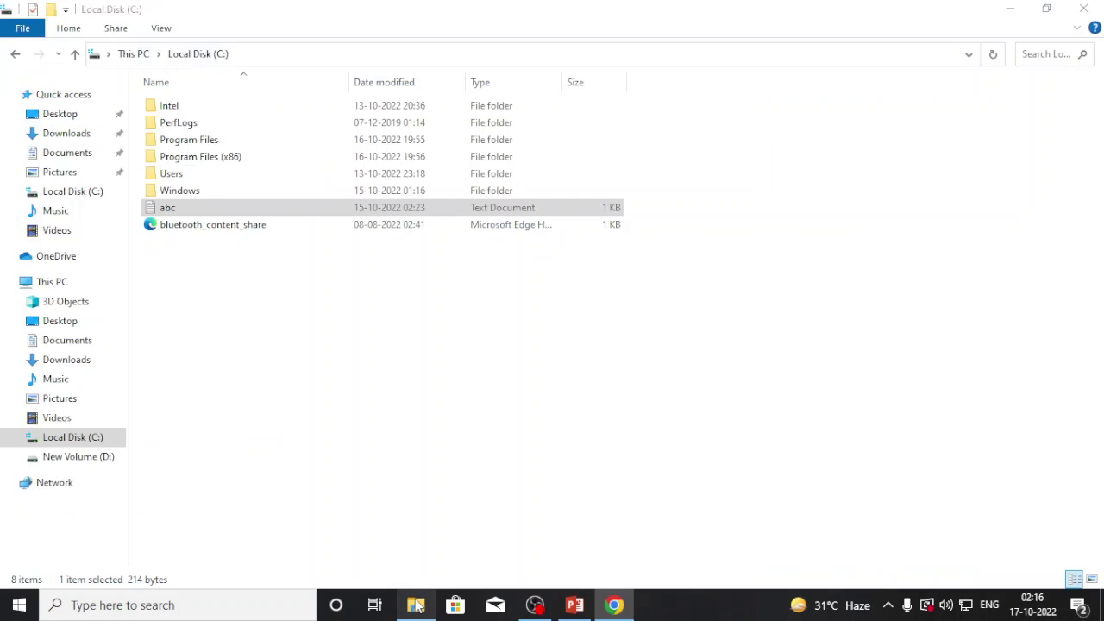
double_click(222, 226)
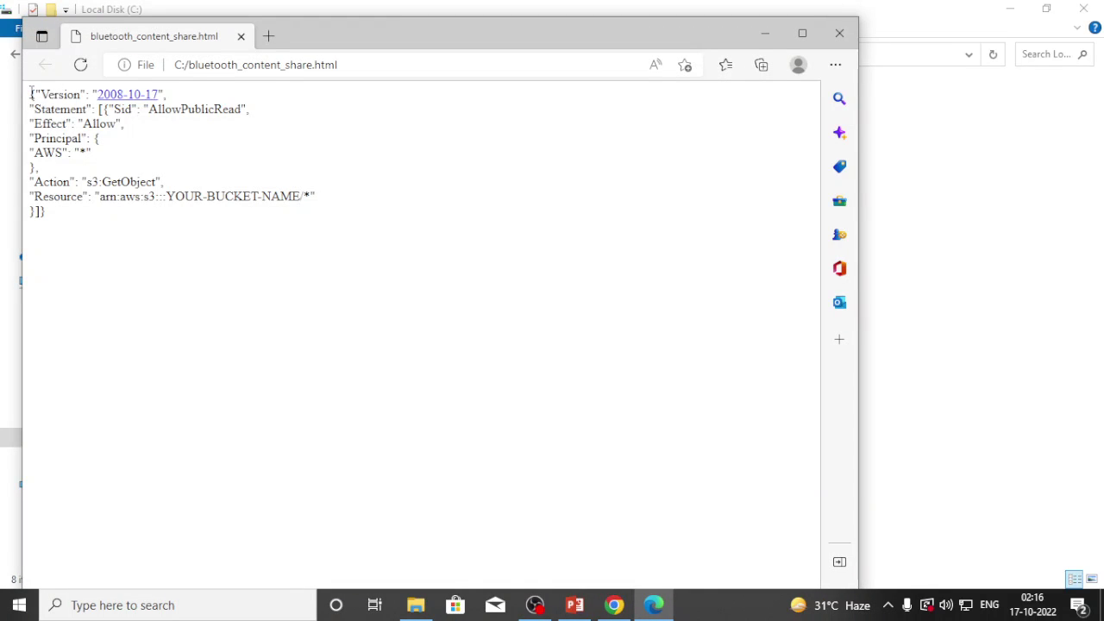
key("ctrl+a")
key("ctrl+c")
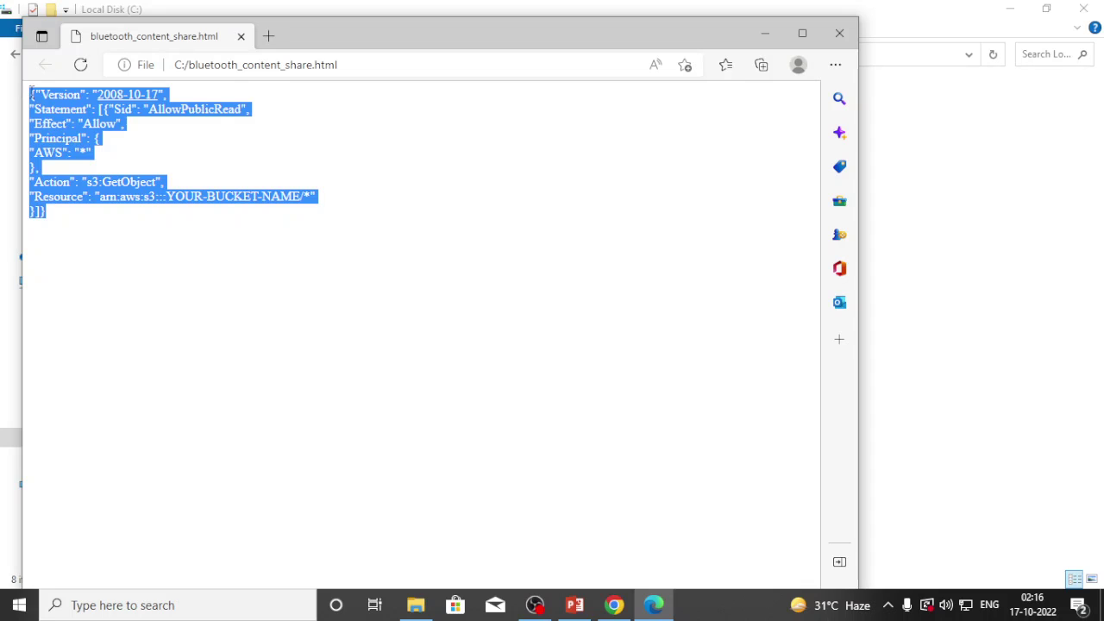
Switch back to Chrome and replace the entire bucket policy with the text copied from the HTML file
left_click(614, 605)
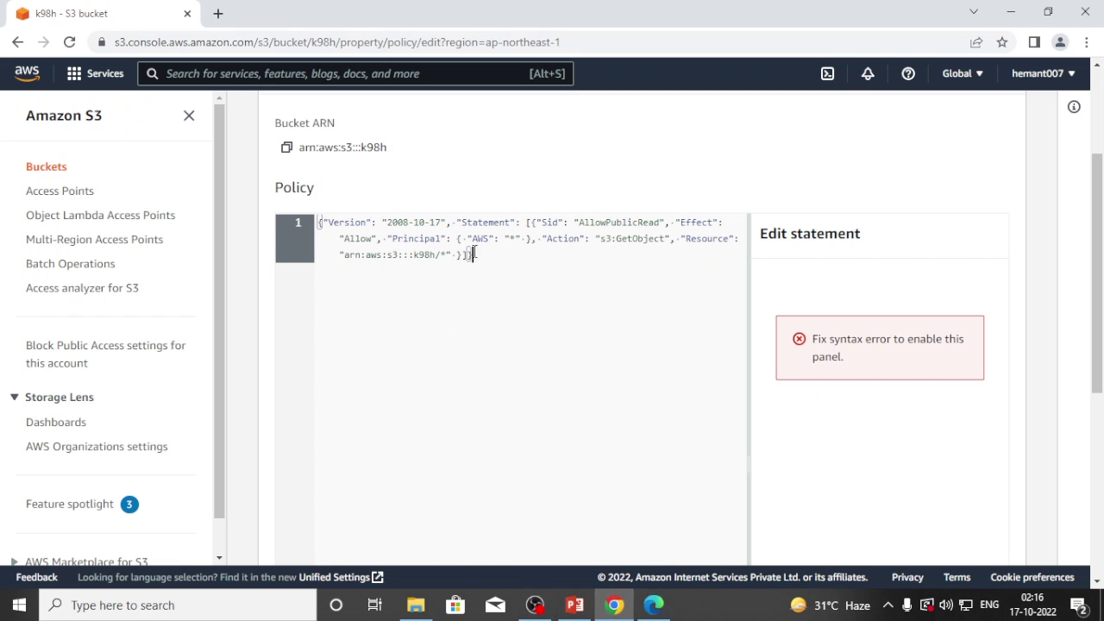
left_click_drag(472, 256, 290, 193)
key("BackSpace")
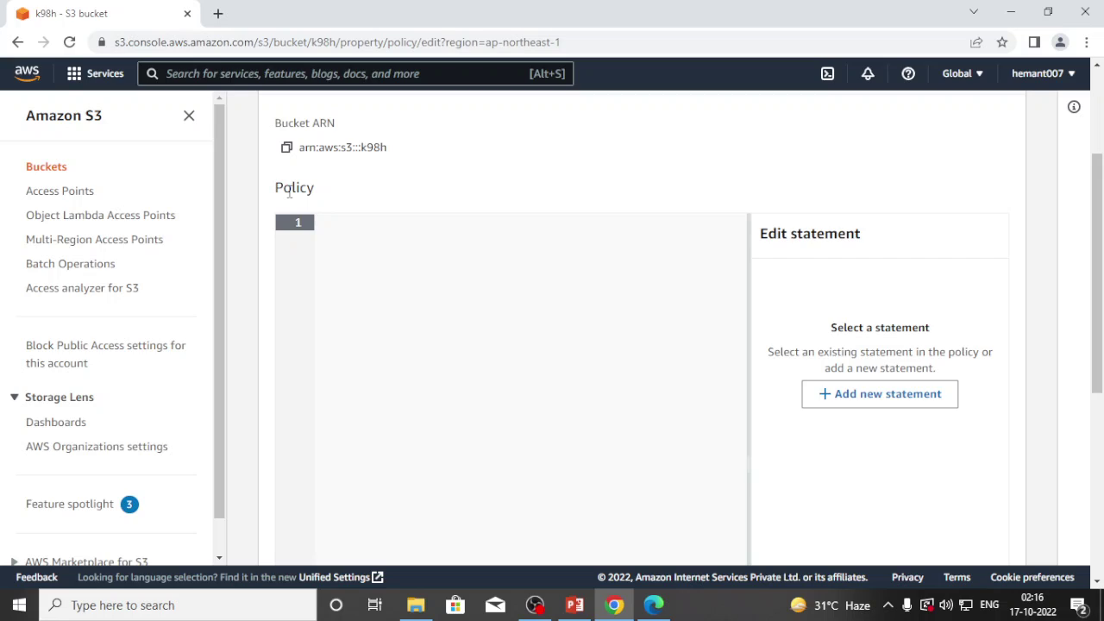
key("ctrl+v")
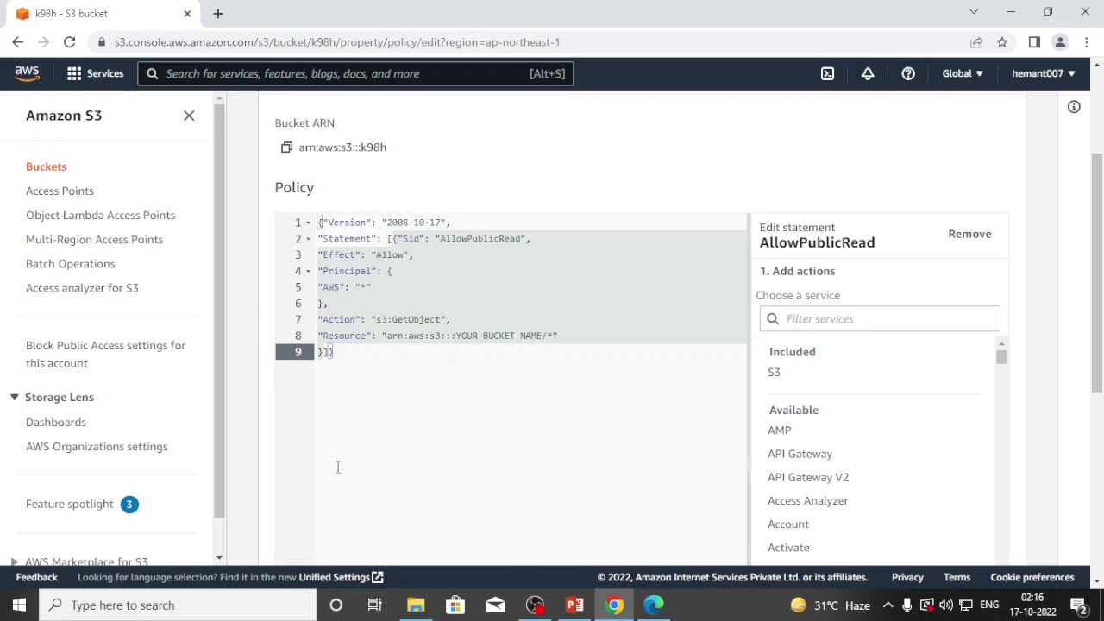
Replace YOUR-BUCKET-NAME with k98h in the Resource ARN on line 8 and save the bucket policy
left_click(541, 336)
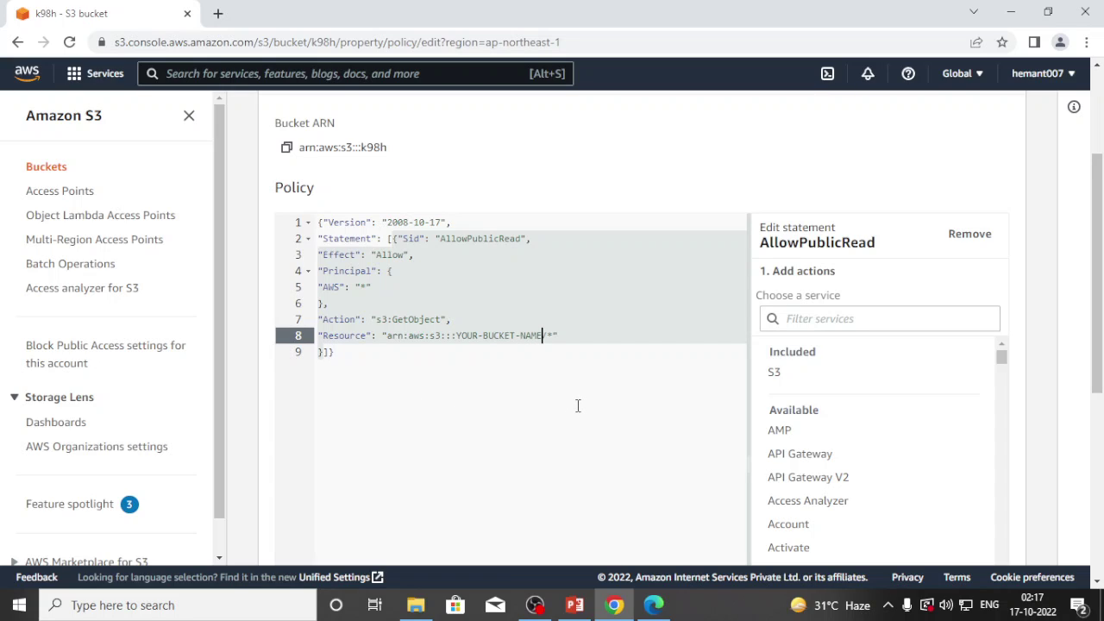
key("BackSpace")
key("BackSpace")
key("BackSpace")
key("BackSpace")
key("BackSpace")
key("BackSpace")
key("BackSpace")
key("BackSpace")
key("BackSpace")
key("BackSpace")
key("BackSpace")
key("BackSpace")
key("BackSpace")
key("BackSpace")
key("BackSpace")
key("BackSpace")
type("k98h")
scroll(625, 434, "down", 2)
scroll(626, 434, "down", 2)
scroll(803, 509, "down", 1)
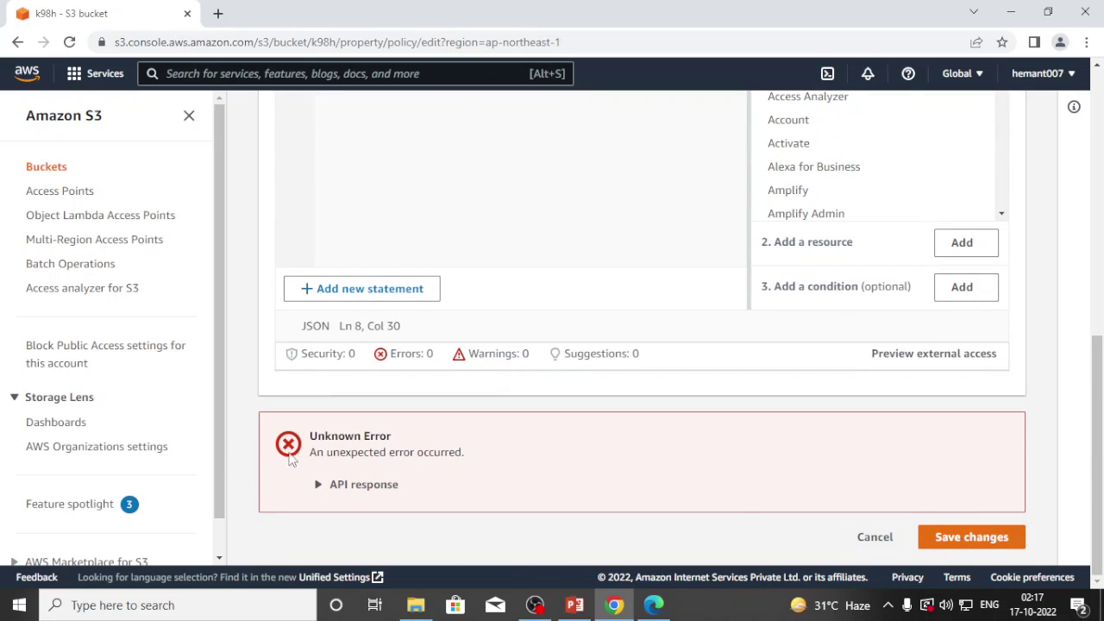
left_click(988, 537)
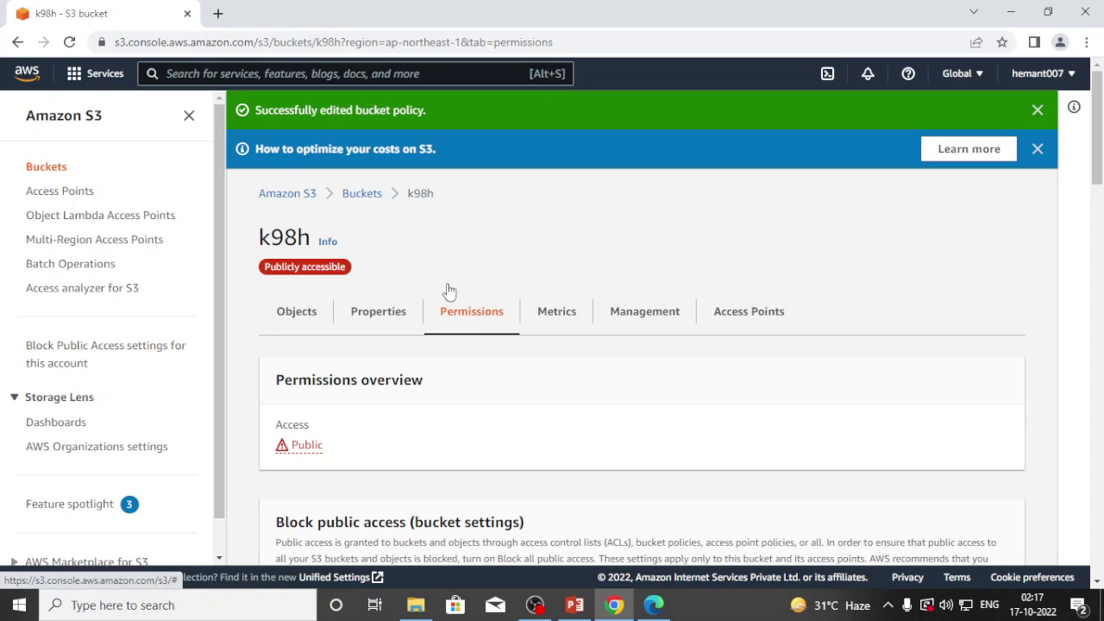
Open bucket k98h from the bucket list and check the Bucket Versioning setting in its properties
left_click(361, 195)
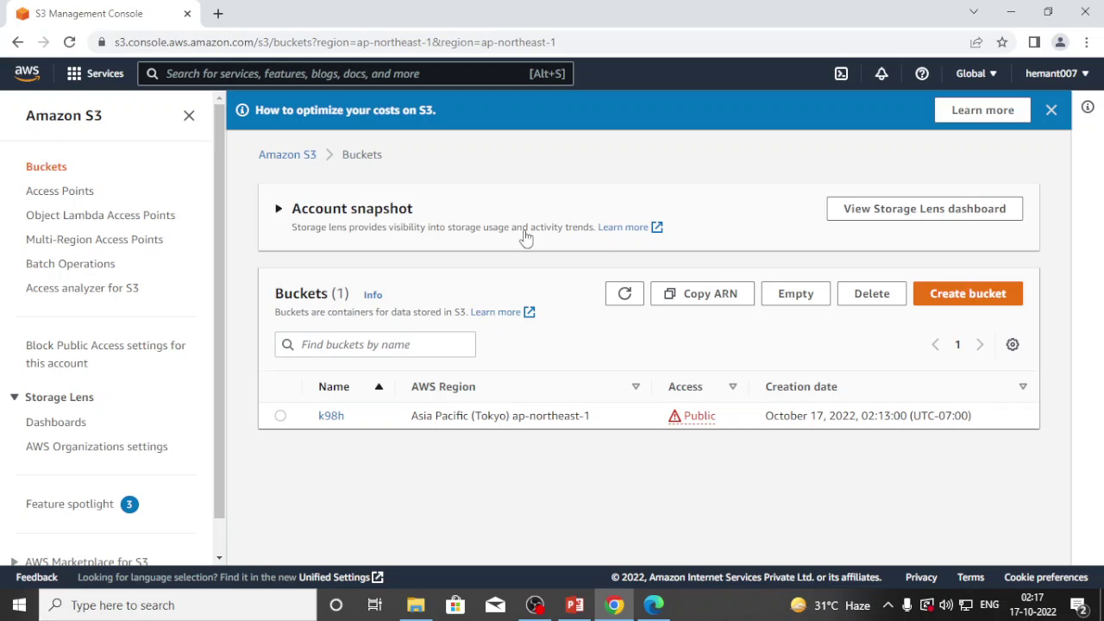
left_click(281, 417)
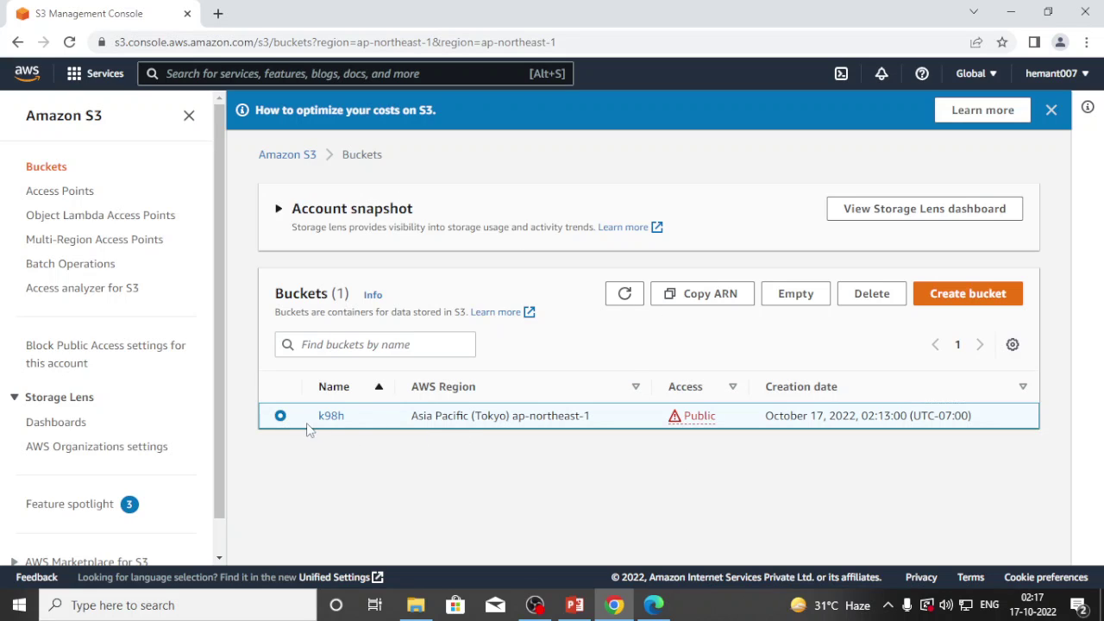
left_click(328, 417)
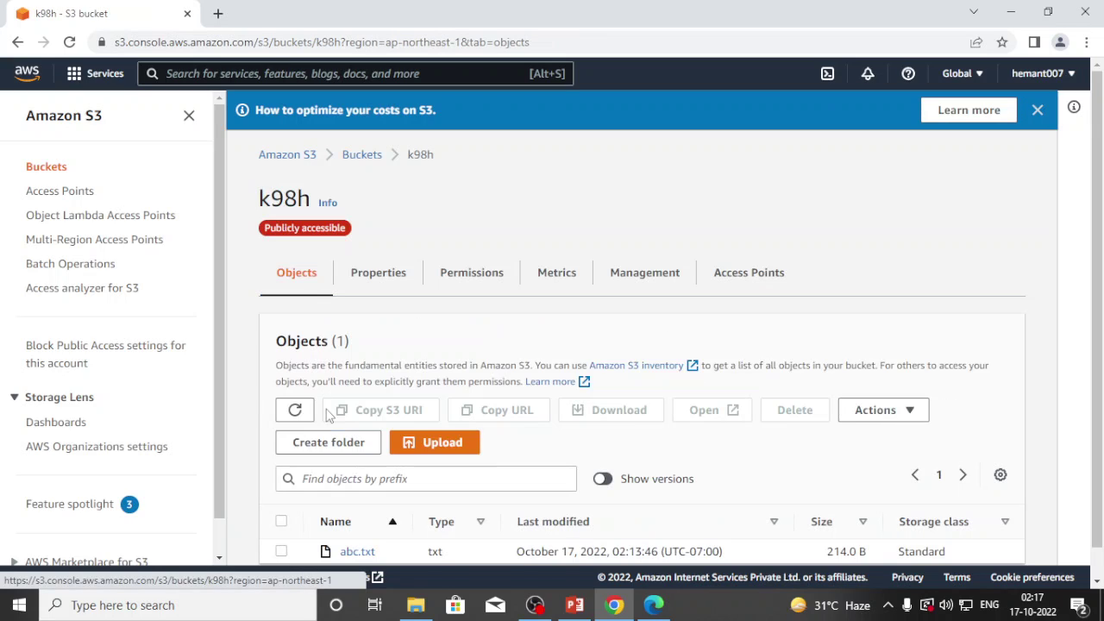
left_click(373, 276)
scroll(492, 418, "down", 2)
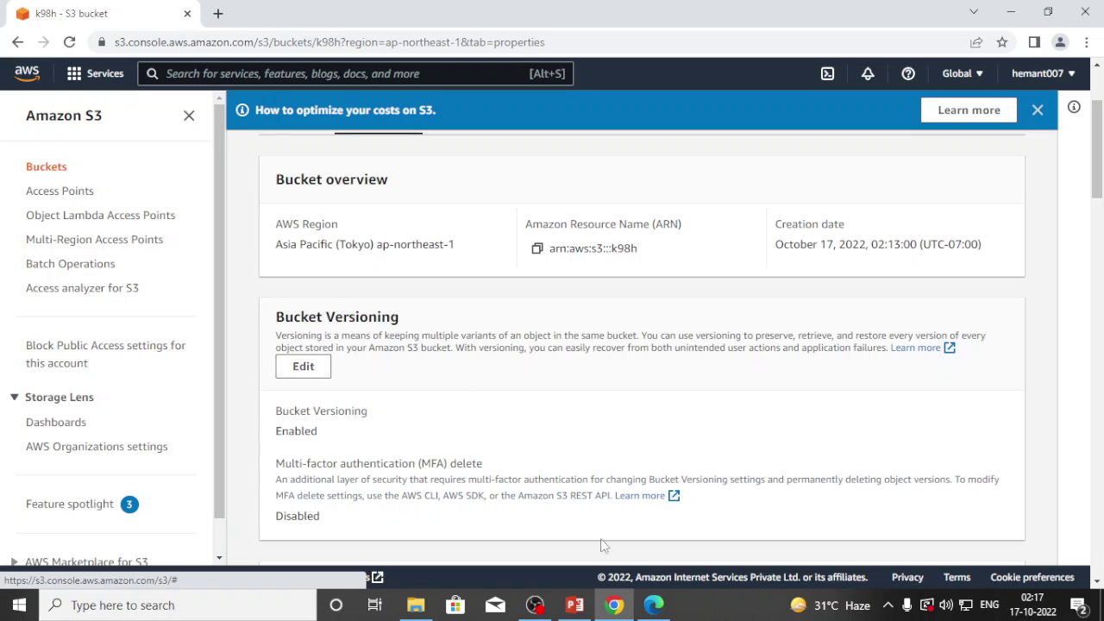
Switch to File Explorer, replace the d and f lines of abc on Local Disk (C:) with one long line of m characters, and save it
left_click(415, 607)
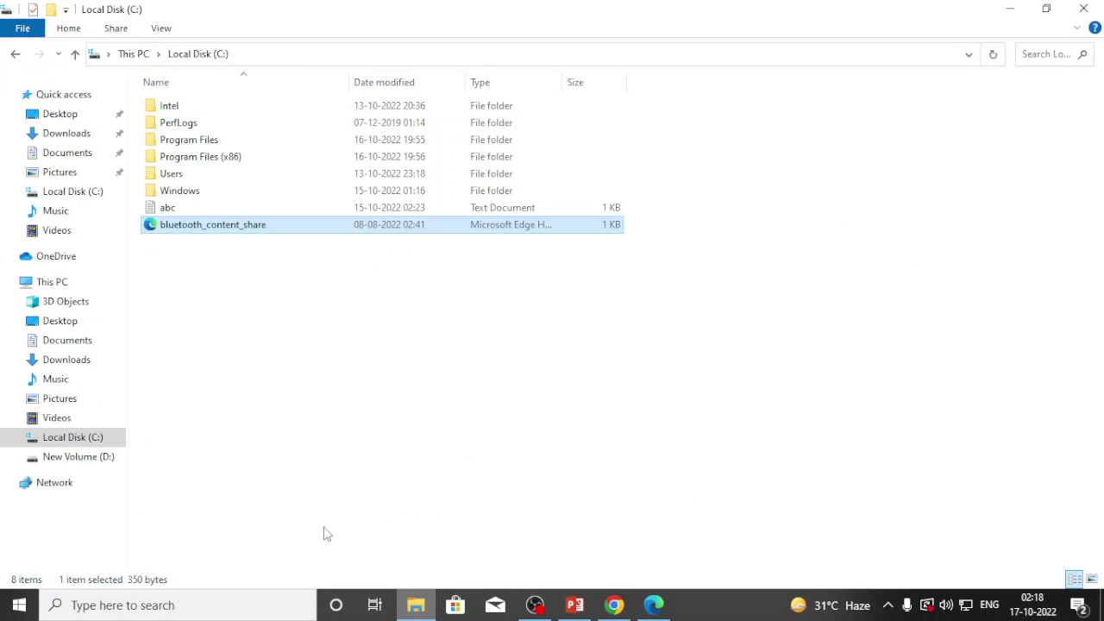
double_click(164, 213)
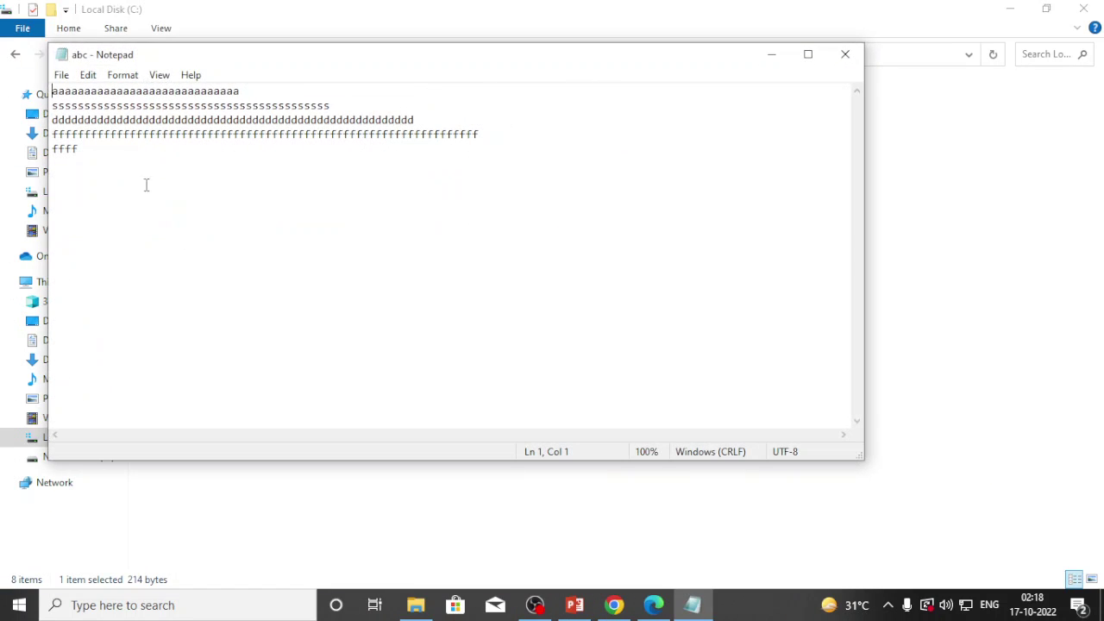
left_click_drag(51, 124, 317, 248)
key("BackSpace")
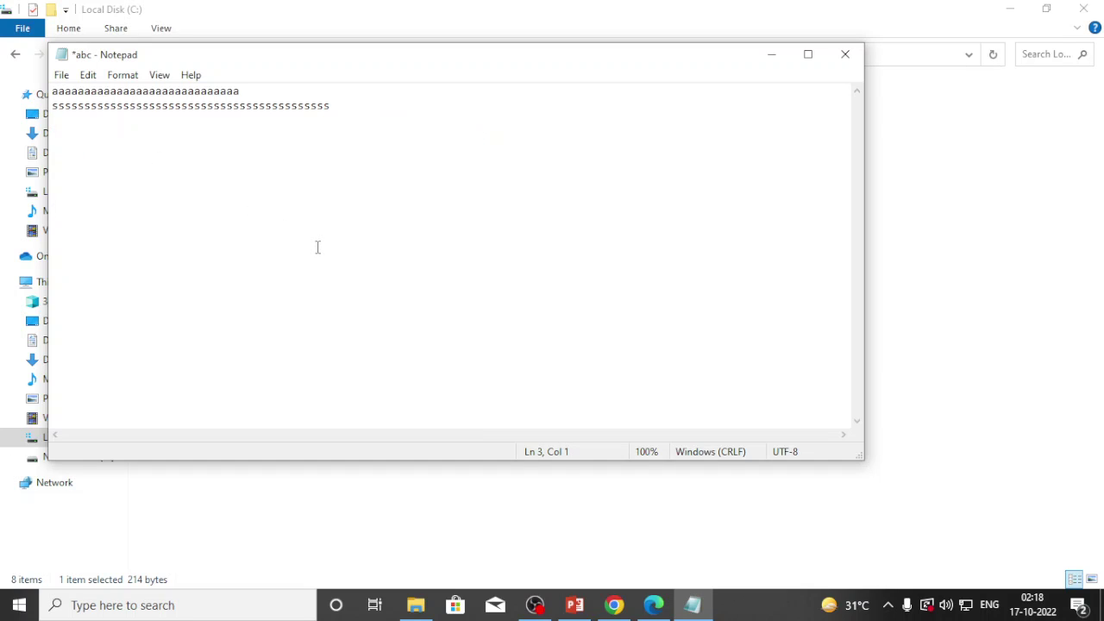
type("mmmmmmmmmmmmmmmmmmmmmmmmmmmmmmmmm")
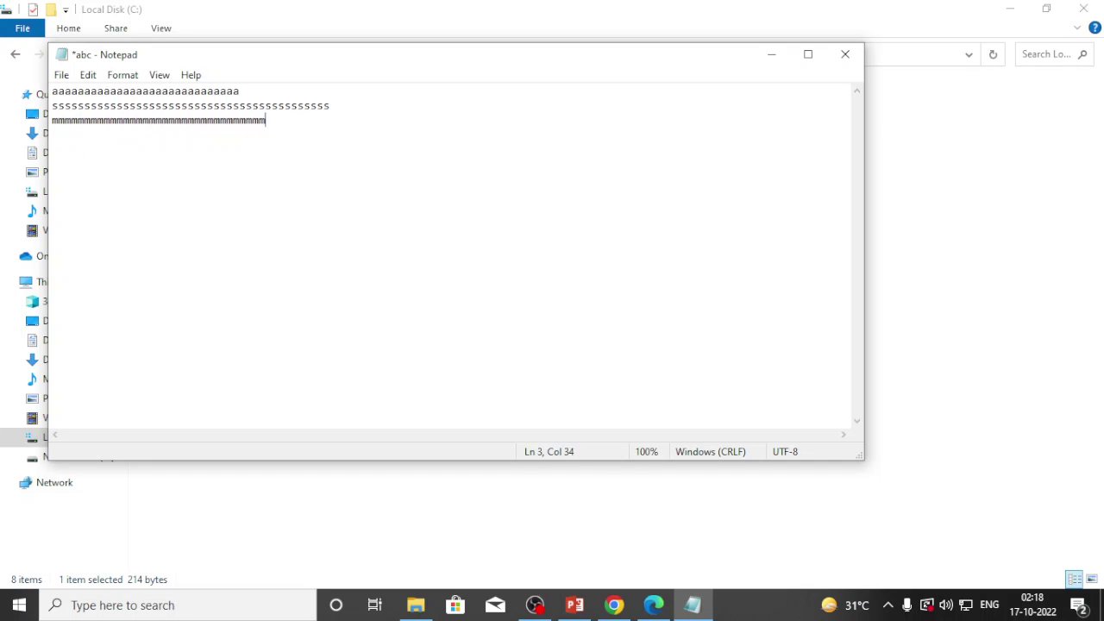
type("mmmmmmmmmmmmmmmmmmmmmmmmmmmmmmmmmmmmmmmmmmmmmmmmmmmmmmmmmmmmmmmmmmmmmmmmmmmm")
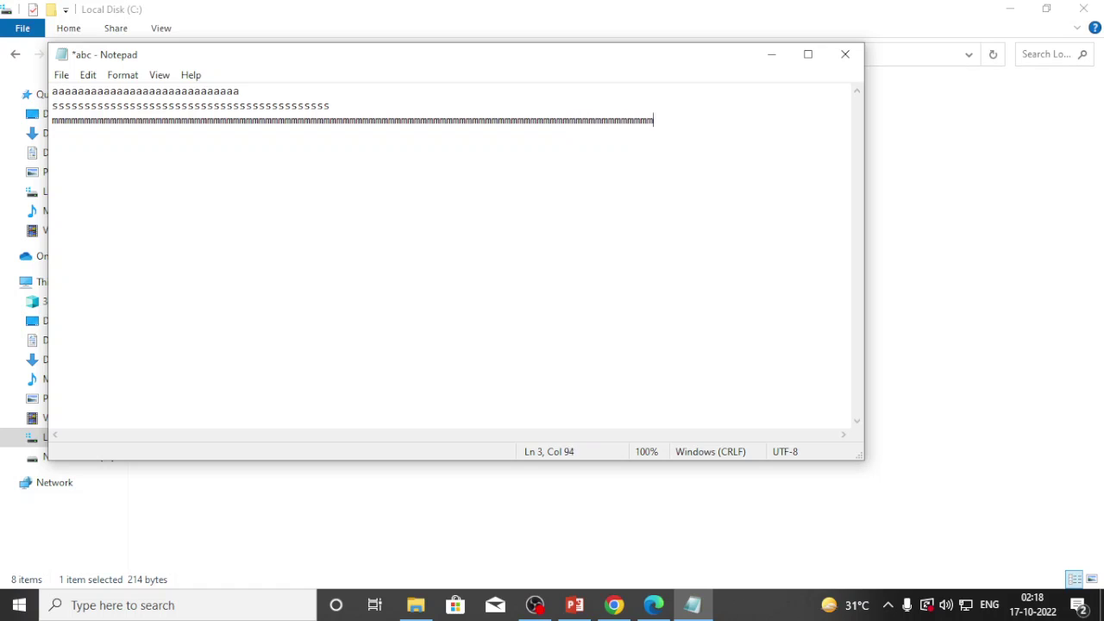
type("mmmmmmmmmmmmmmmmmmmm")
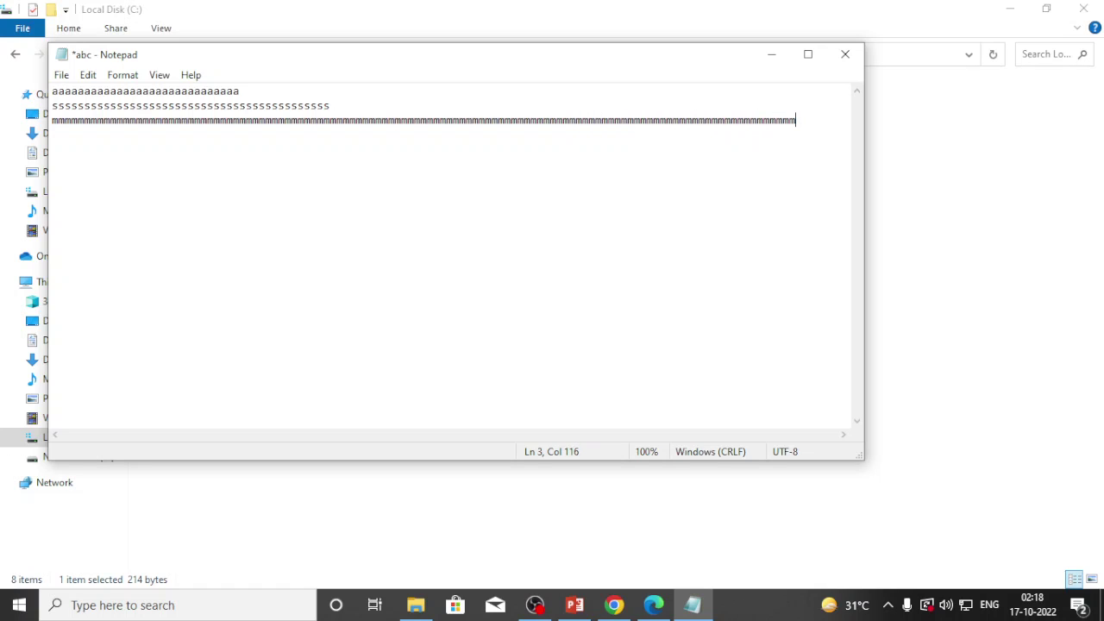
left_click(62, 76)
left_click(101, 149)
left_click(846, 54)
Switch back to Chrome and reopen the k98h bucket's object list from the list of buckets
left_click(614, 607)
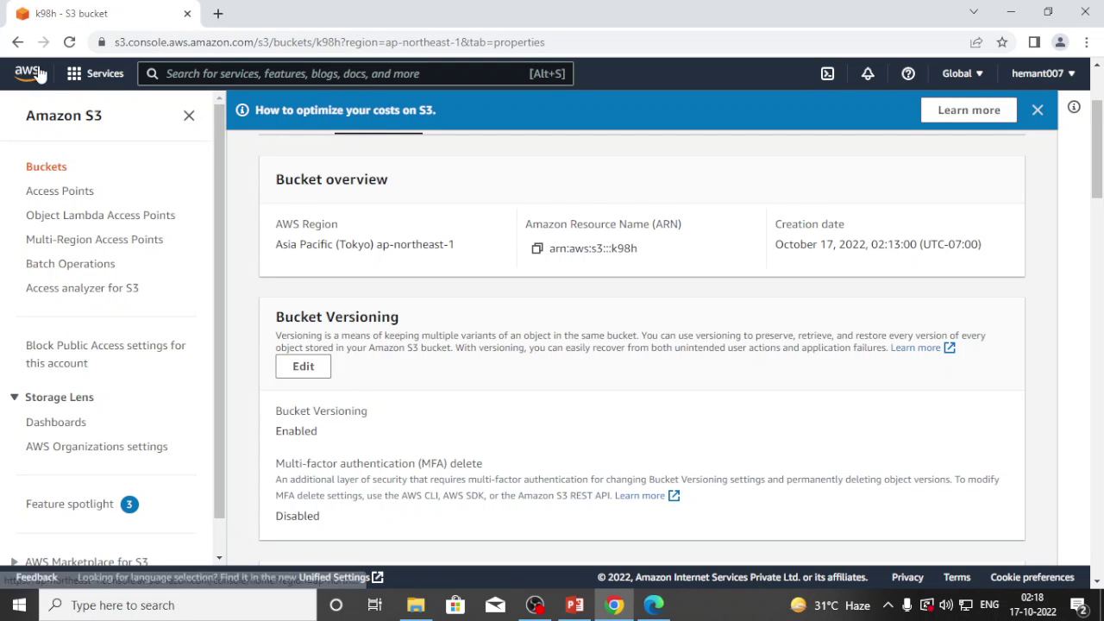
left_click(18, 42)
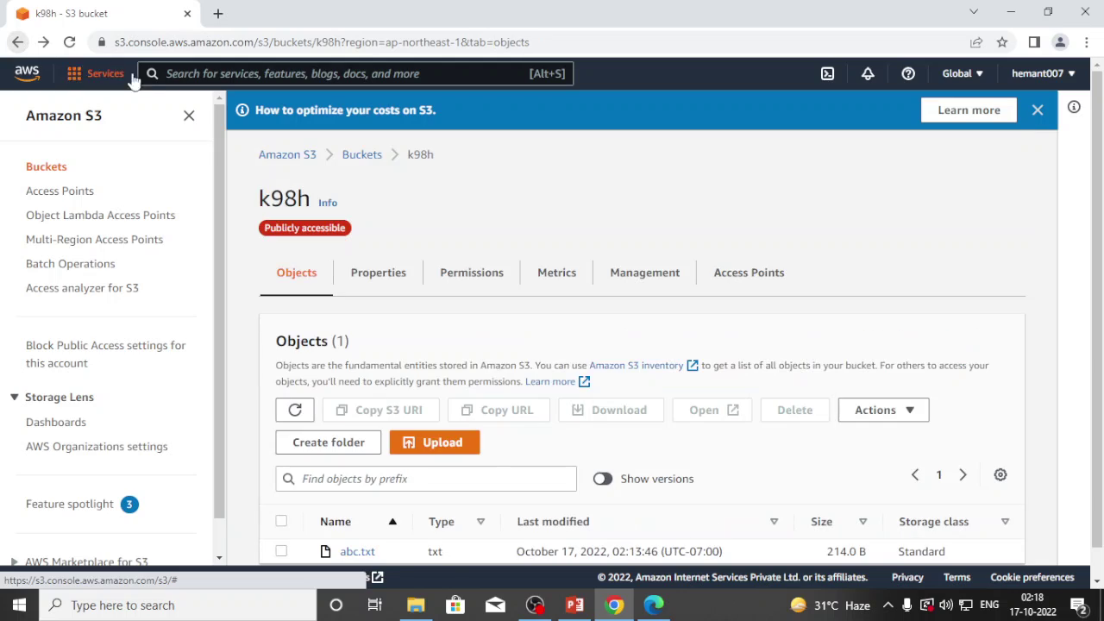
scroll(354, 518, "down", 1)
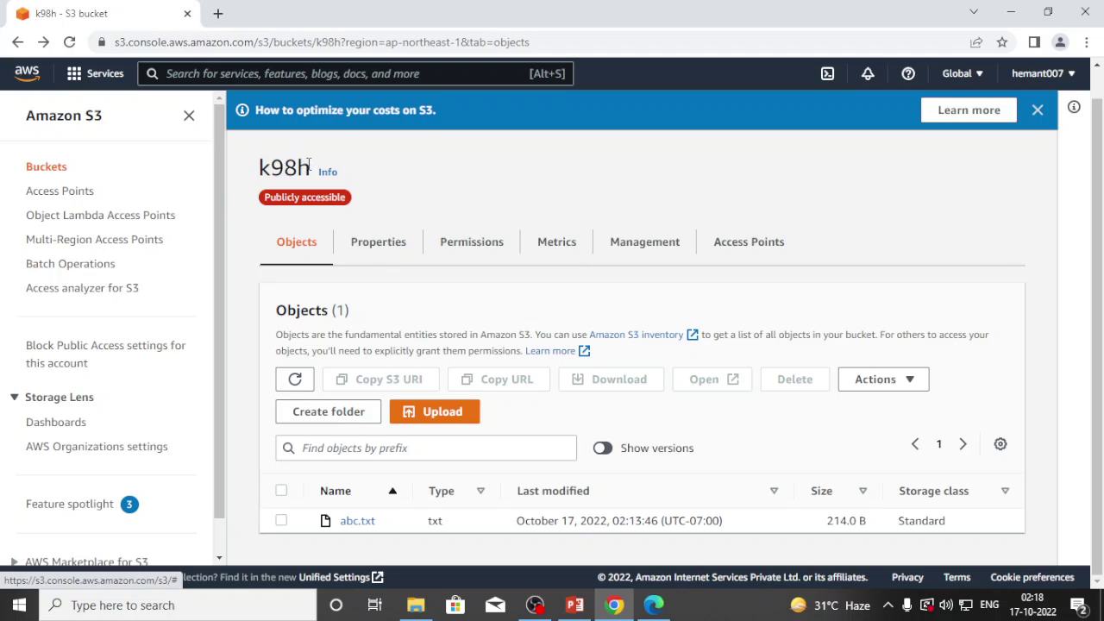
left_click(39, 169)
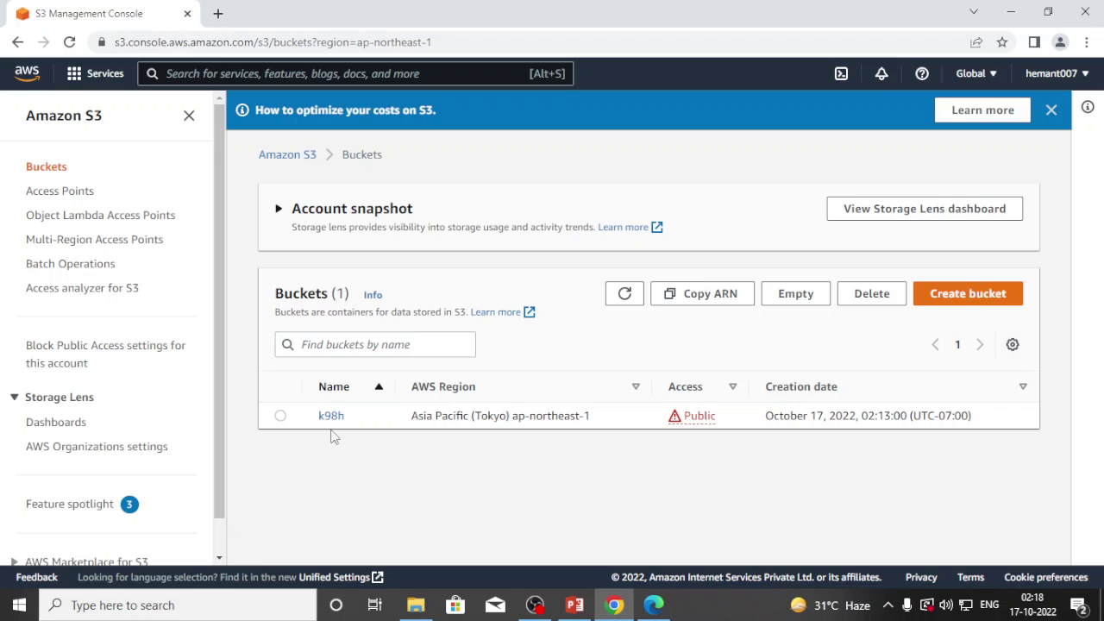
left_click(281, 415)
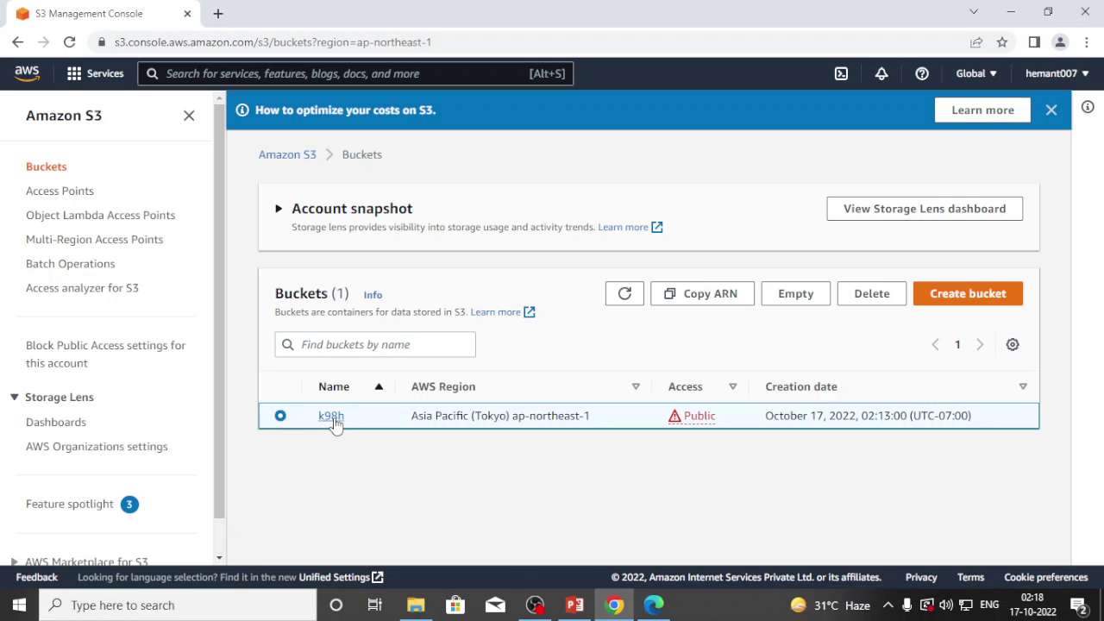
left_click(332, 417)
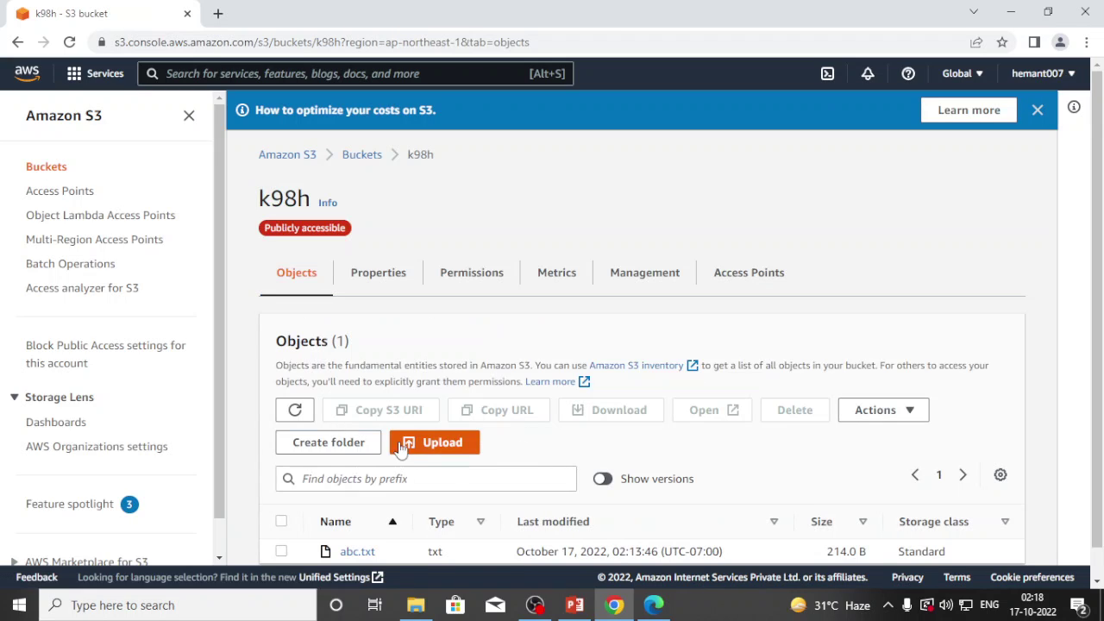
Upload the edited abc.txt from Local Disk (C:) to the k98h bucket
left_click(440, 450)
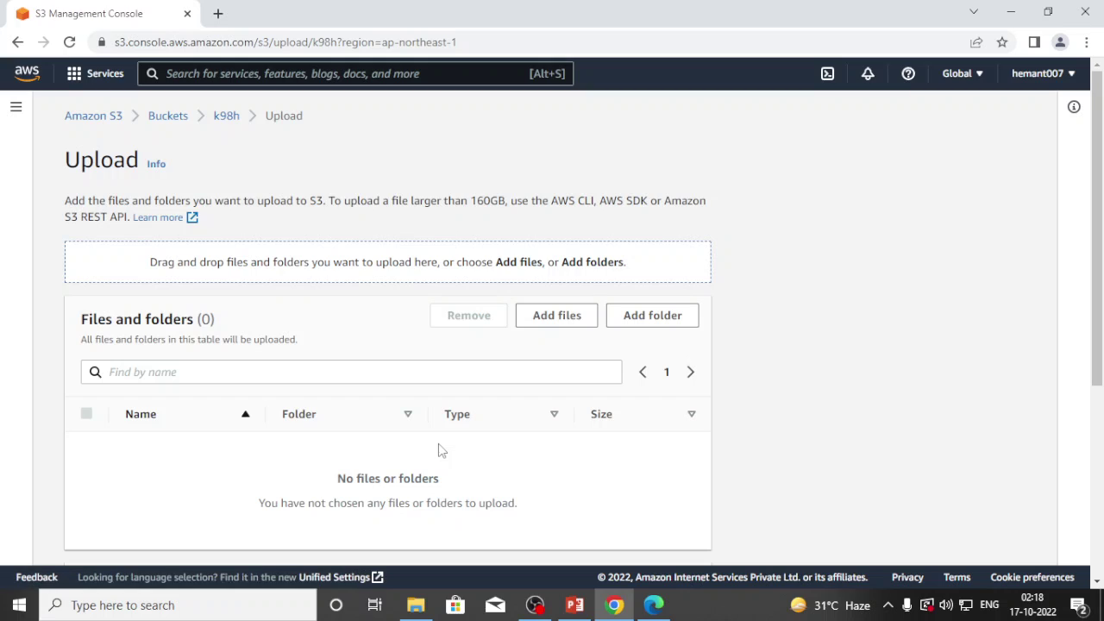
left_click(553, 316)
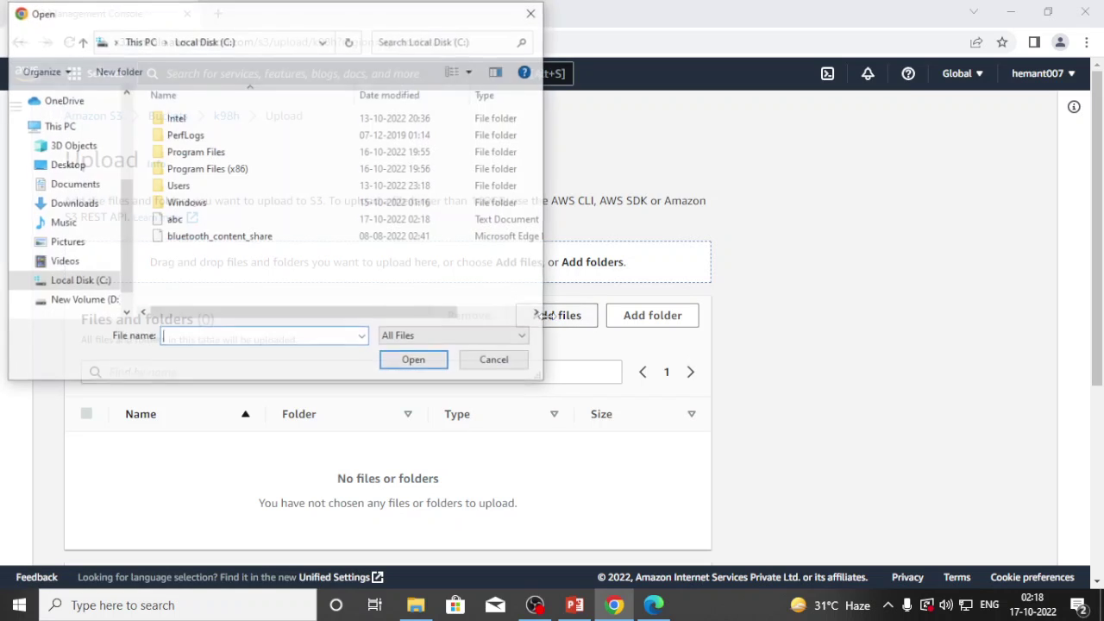
double_click(177, 221)
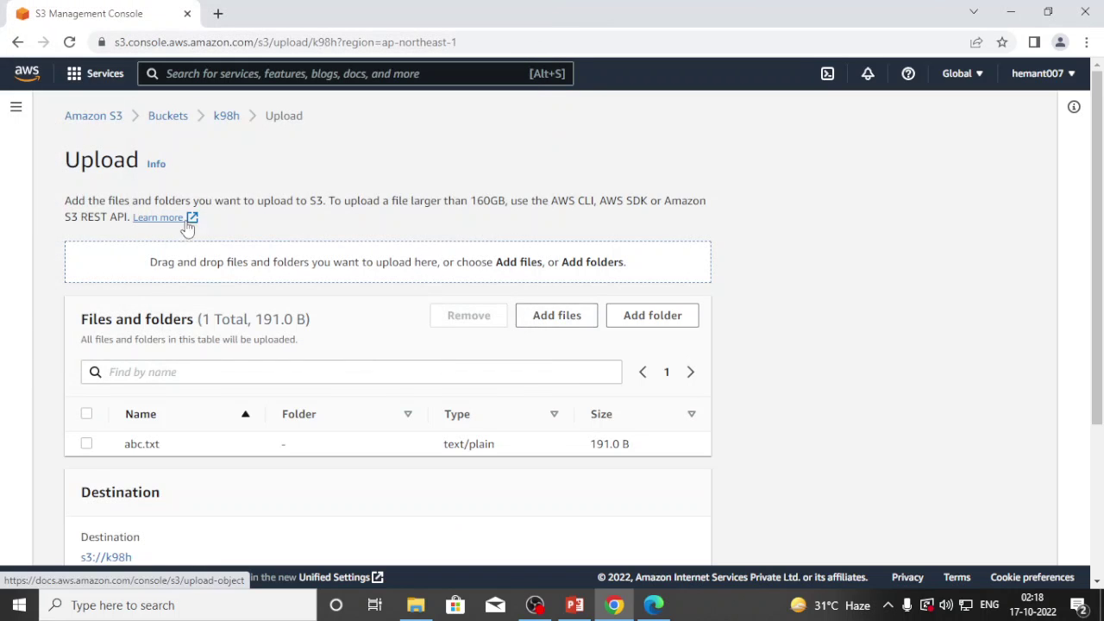
scroll(386, 462, "down", 3)
left_click(666, 545)
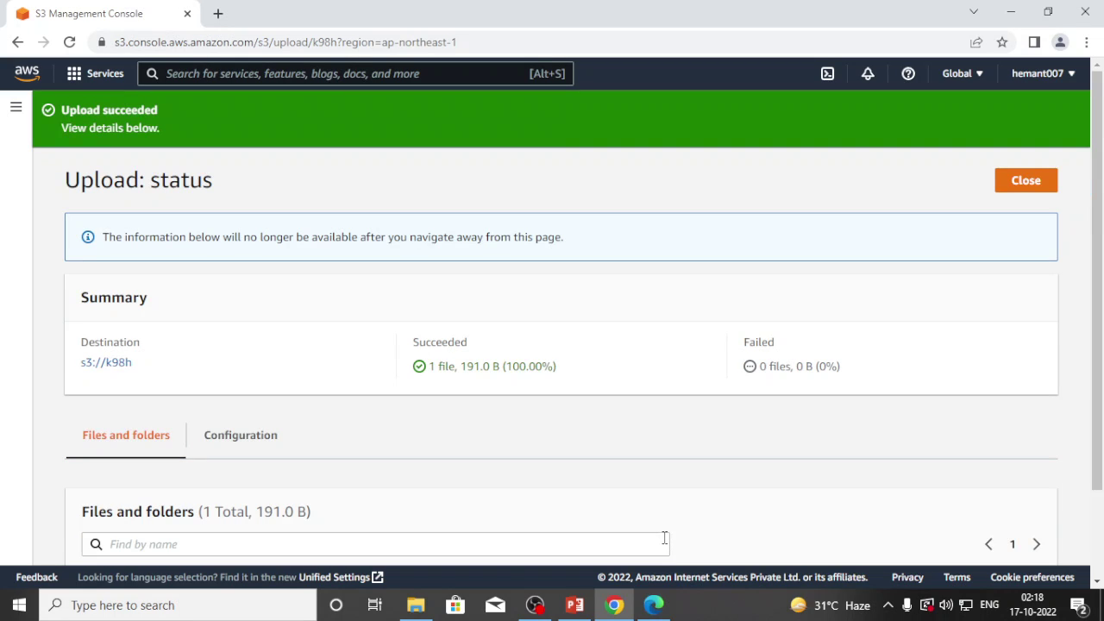
Switch to File Explorer, open abc, add a fourth line of j characters below the m line, and save the file
left_click(416, 605)
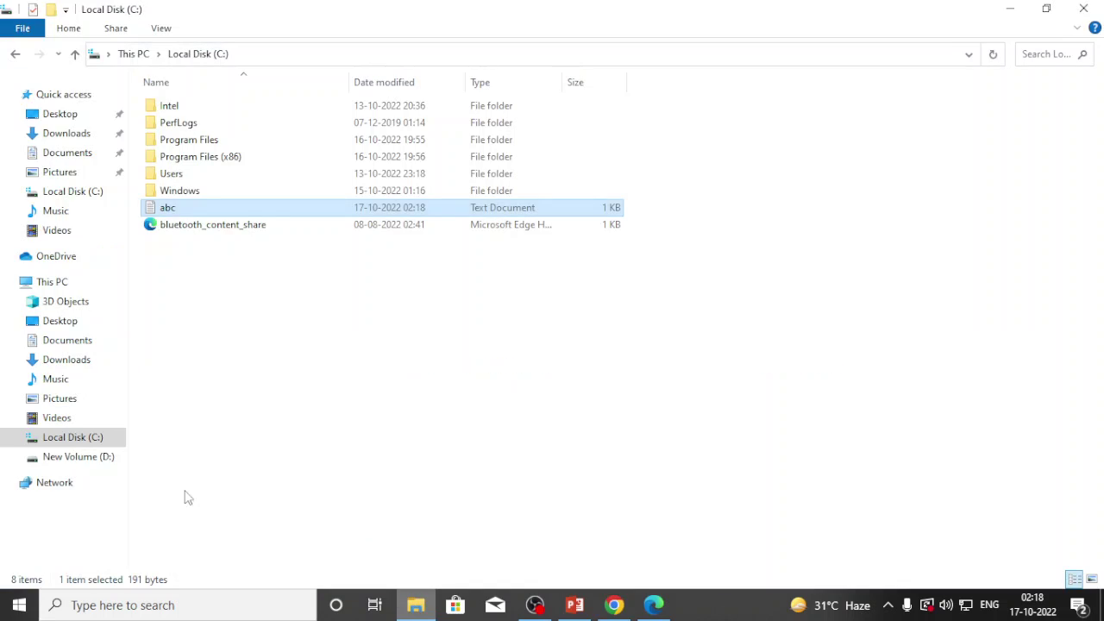
double_click(183, 205)
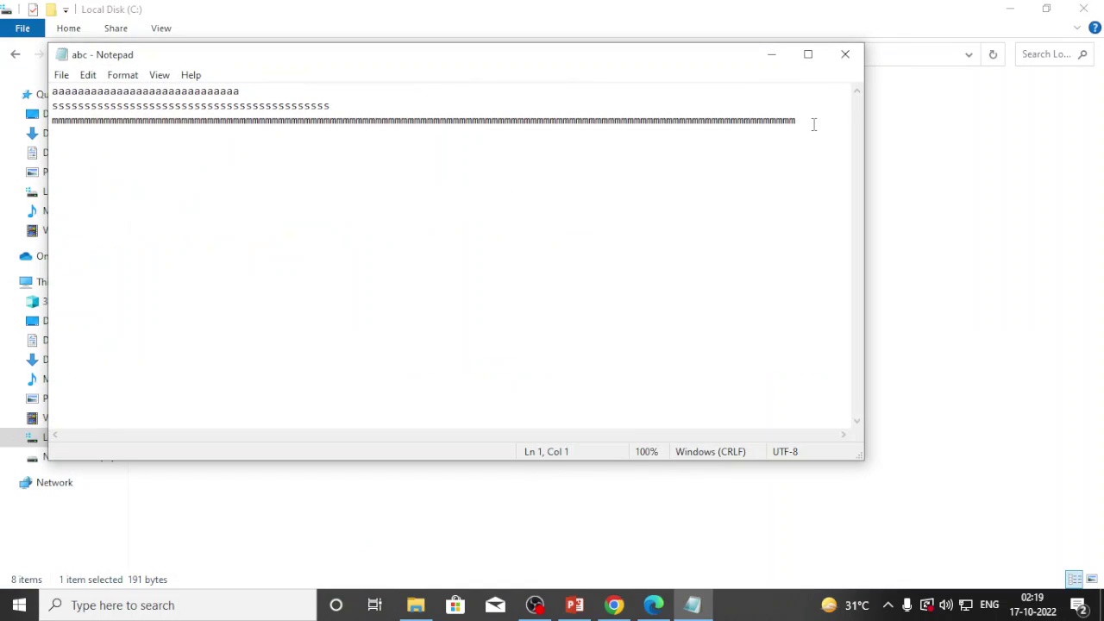
key("Return")
type("jjjjjjjjjjjjjjjjjjjjjjjjjjjjjjjjj")
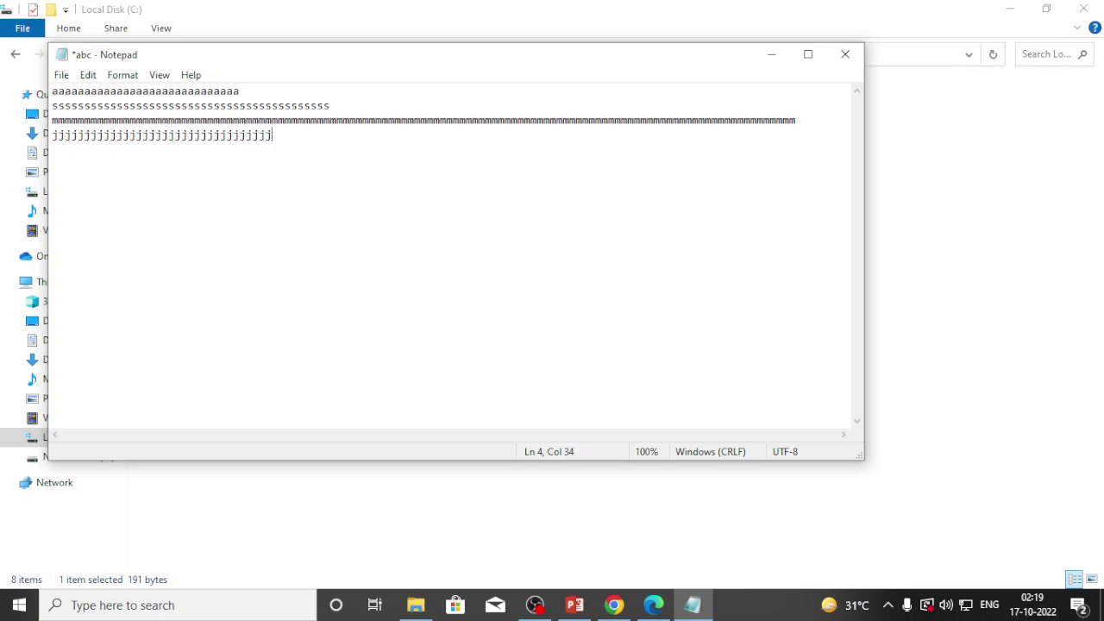
type("jjjjjjjjjjjjjjjjjjjjjjjjjjjjjjjjjjjjjjjjjjjjjjjjjj")
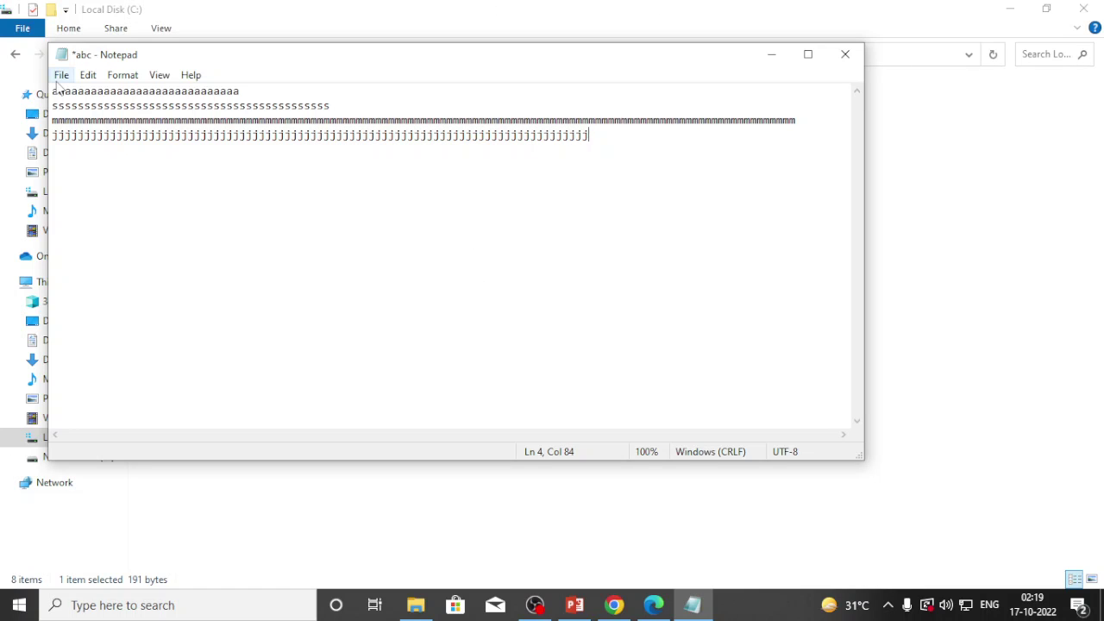
left_click(61, 75)
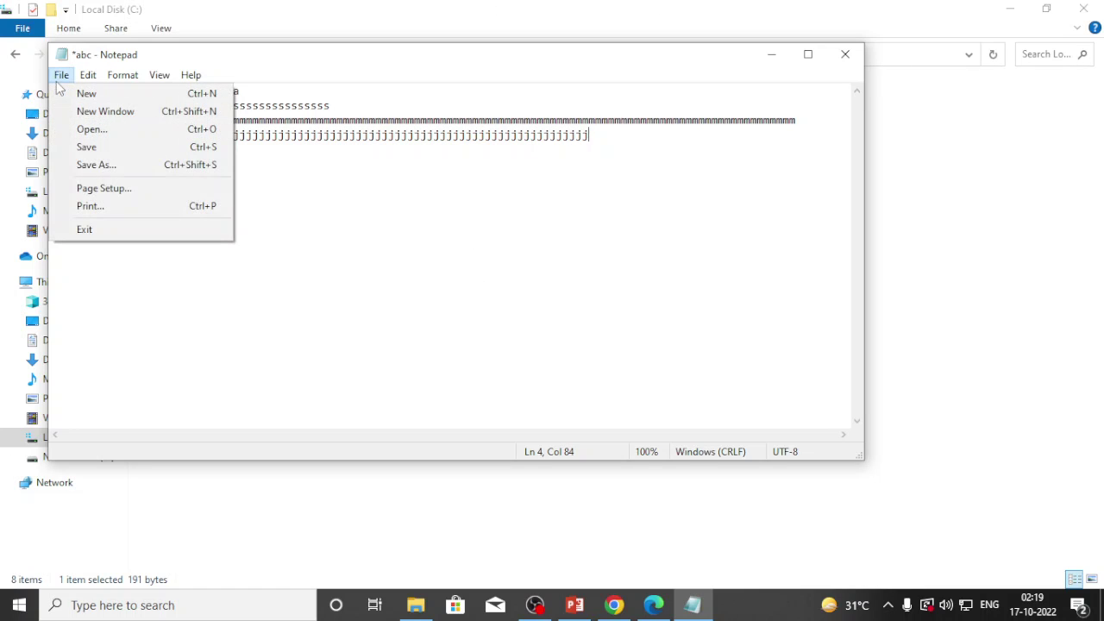
left_click(69, 147)
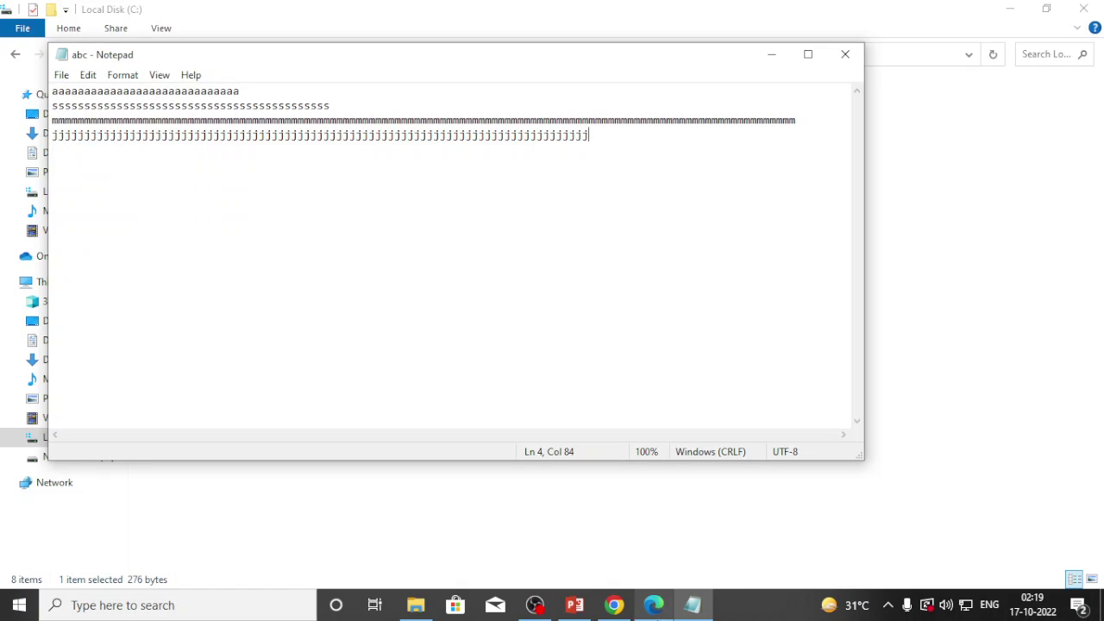
Return to the abc file in Notepad, save it once more and close it
left_click(614, 609)
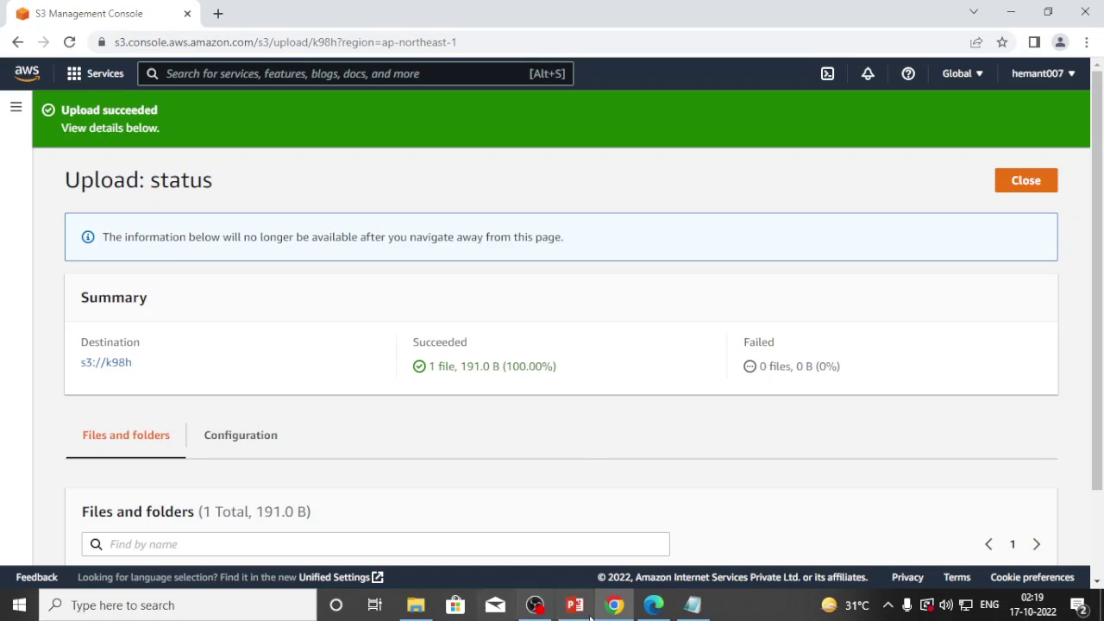
left_click(693, 604)
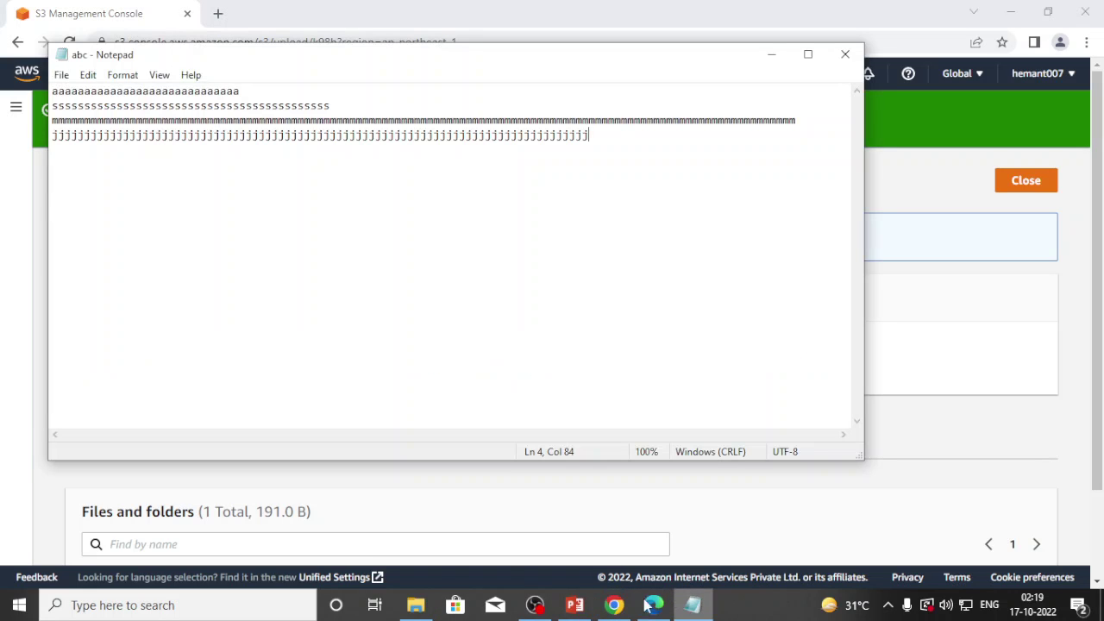
left_click(61, 75)
left_click(82, 145)
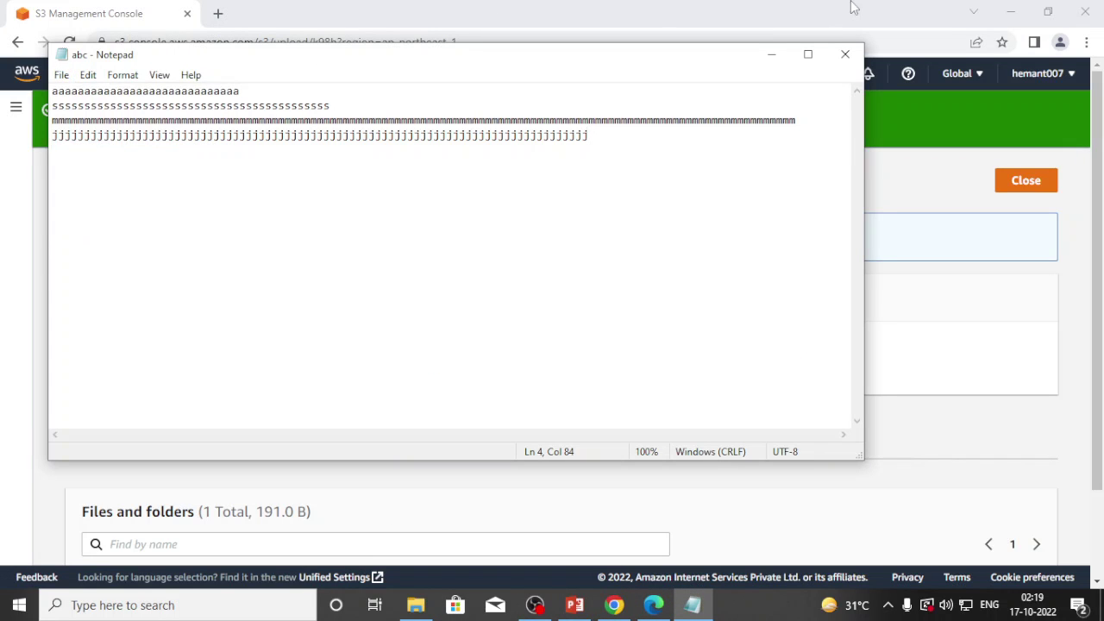
left_click(846, 54)
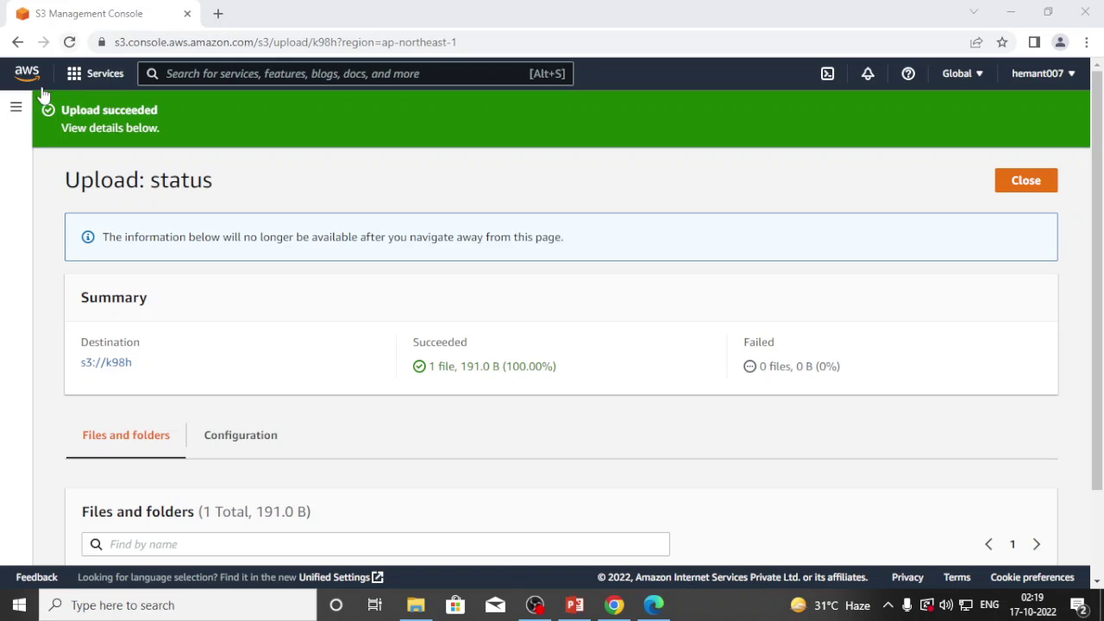
Leave the upload status page and reopen the k98h bucket's object list from the list of buckets
left_click(17, 43)
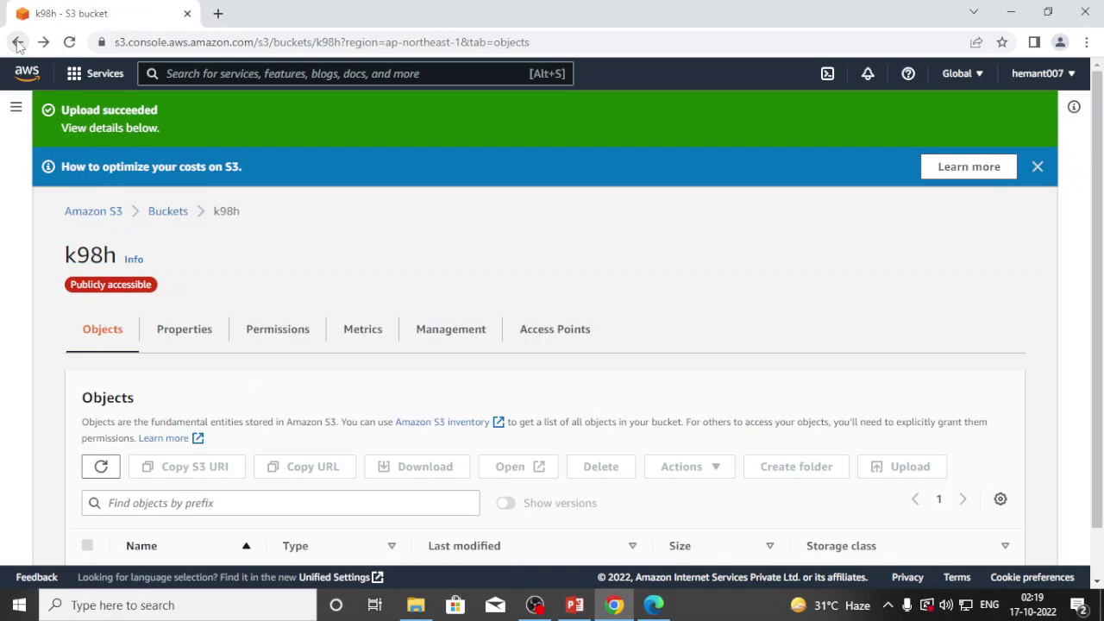
left_click(167, 211)
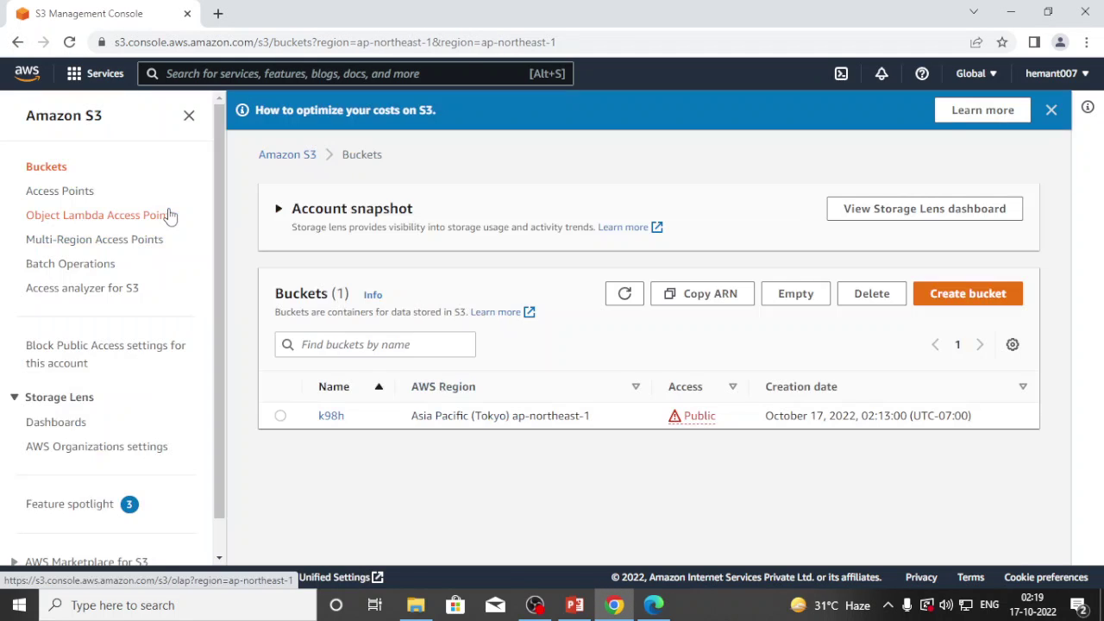
left_click(281, 417)
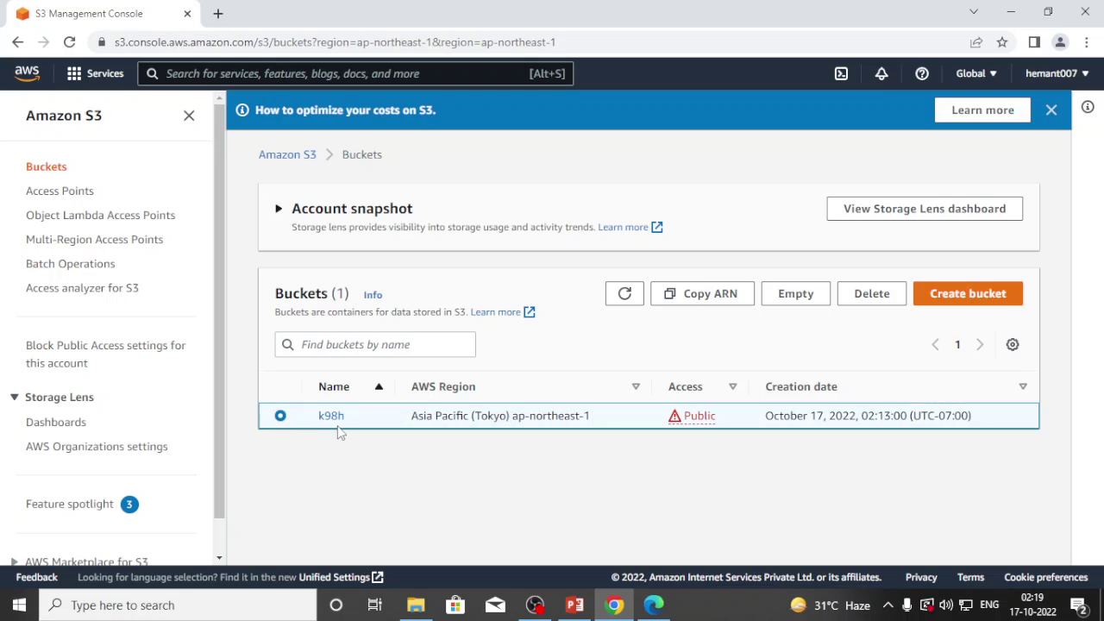
left_click(335, 418)
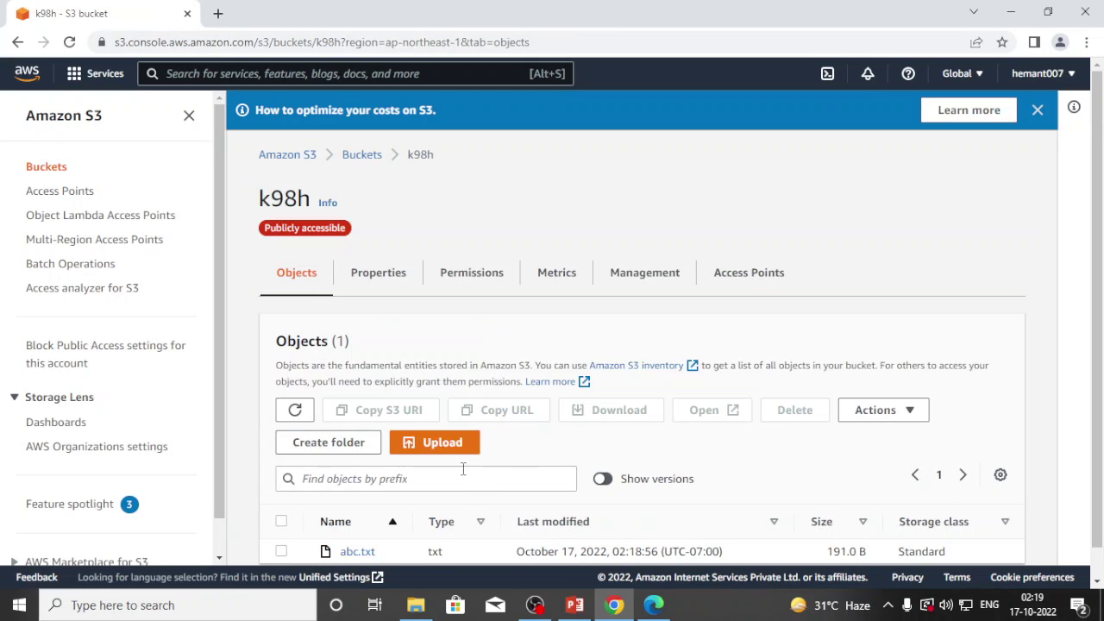
Upload the newly edited abc.txt from Local Disk (C:) to the k98h bucket
left_click(432, 449)
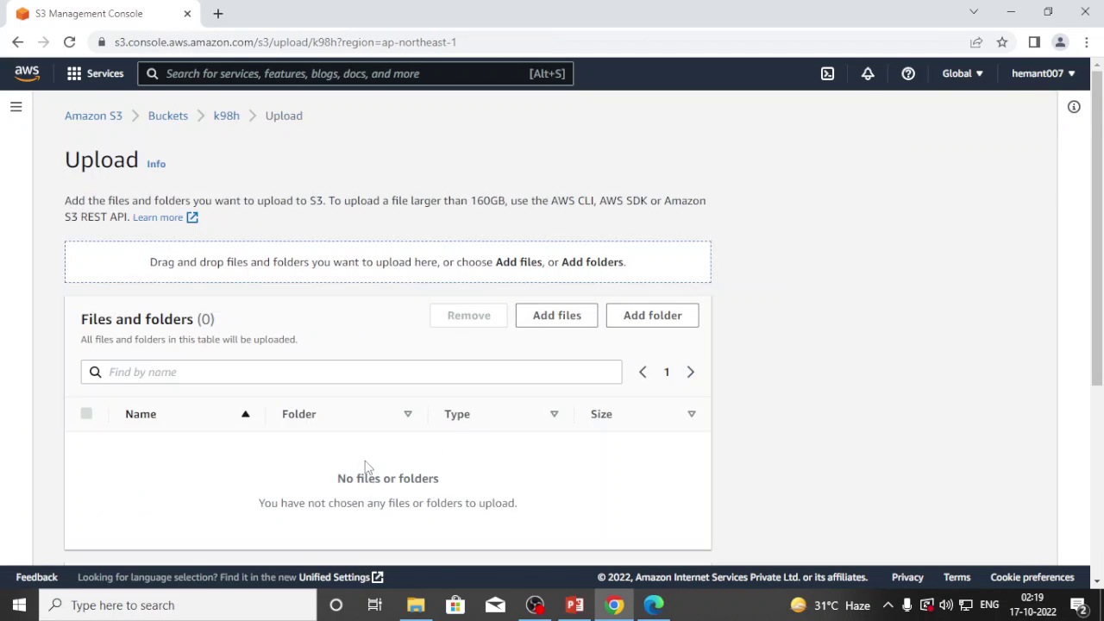
left_click(549, 323)
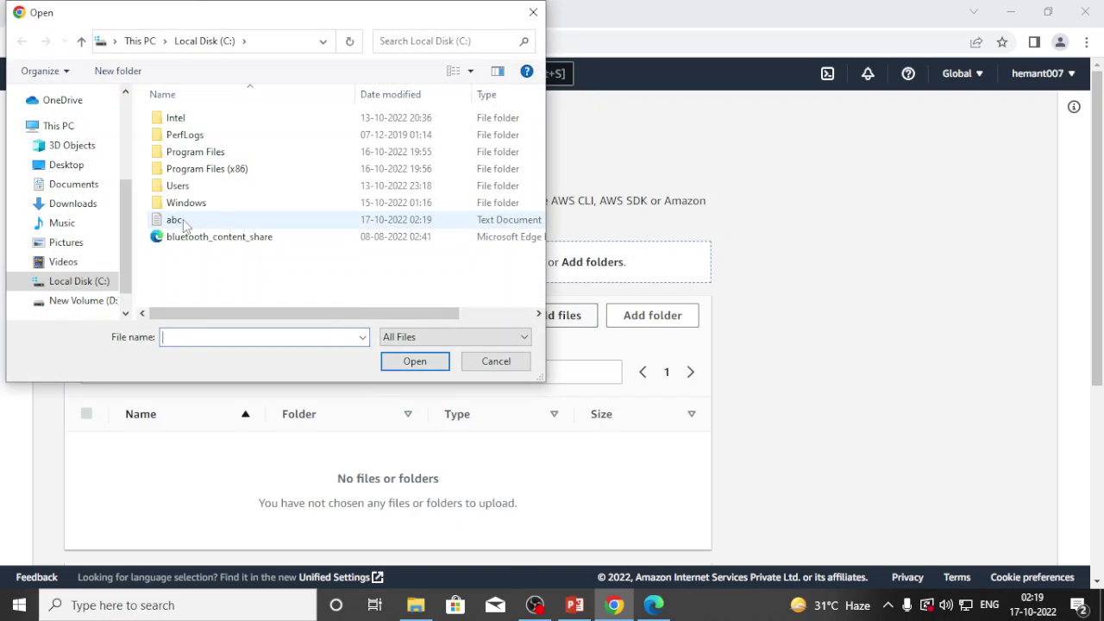
double_click(176, 221)
scroll(602, 400, "down", 2)
scroll(602, 401, "down", 1)
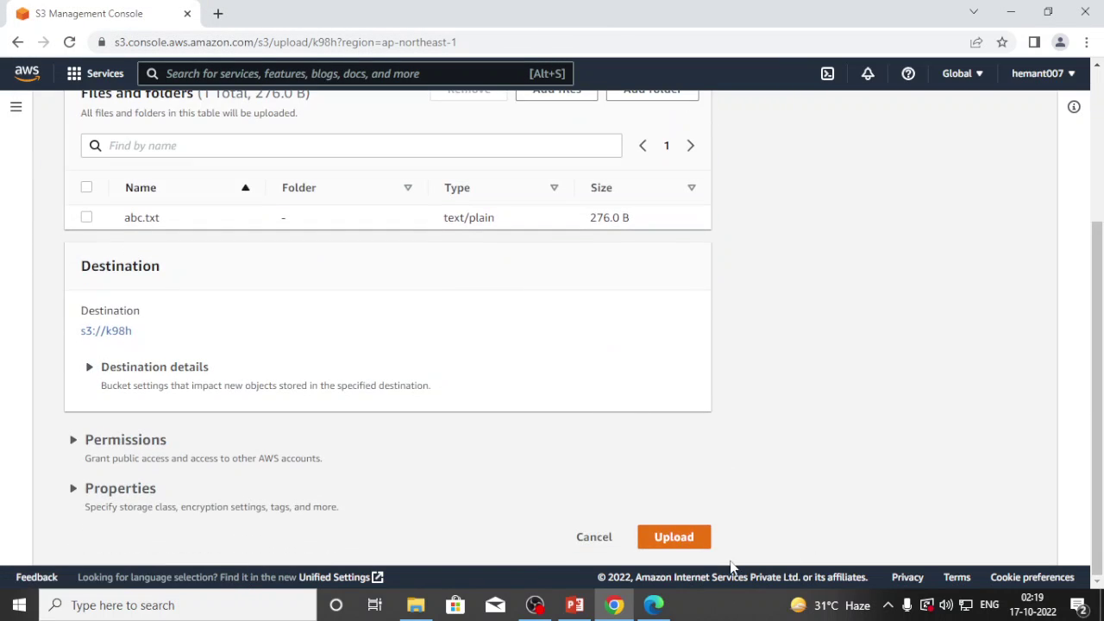
left_click(675, 538)
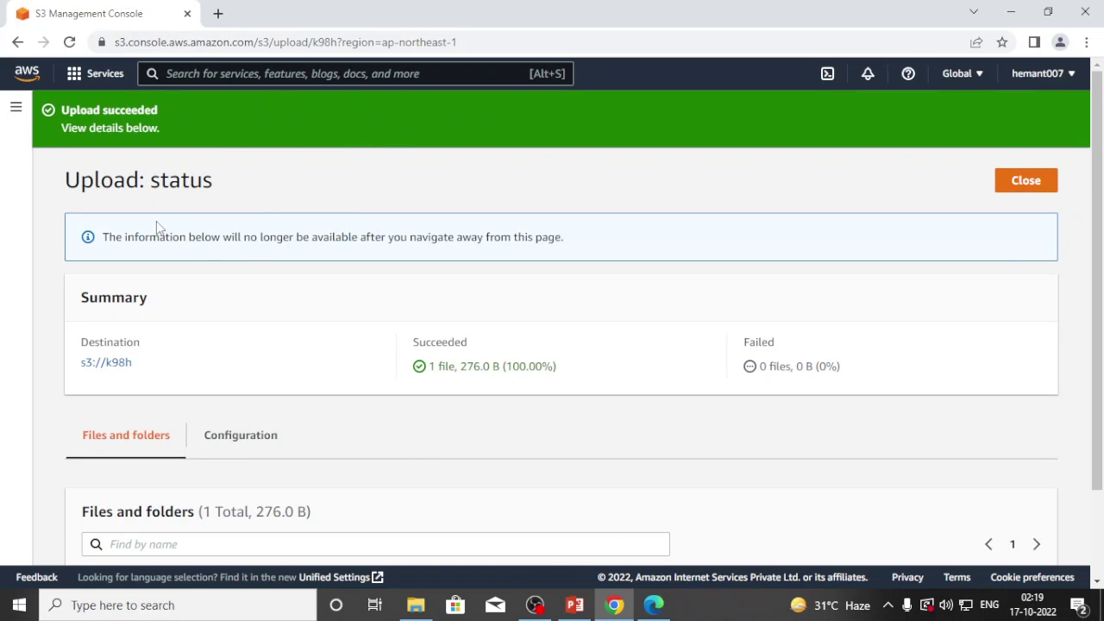
Reopen the k98h bucket from the list of buckets and turn on Show versions for its objects
left_click(18, 43)
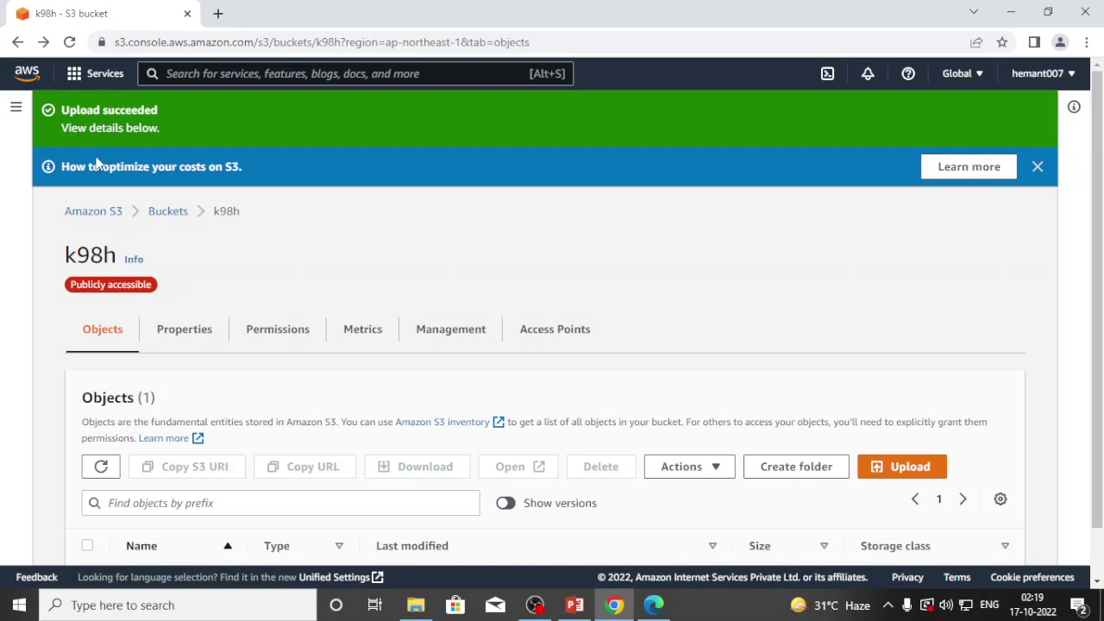
scroll(542, 434, "down", 2)
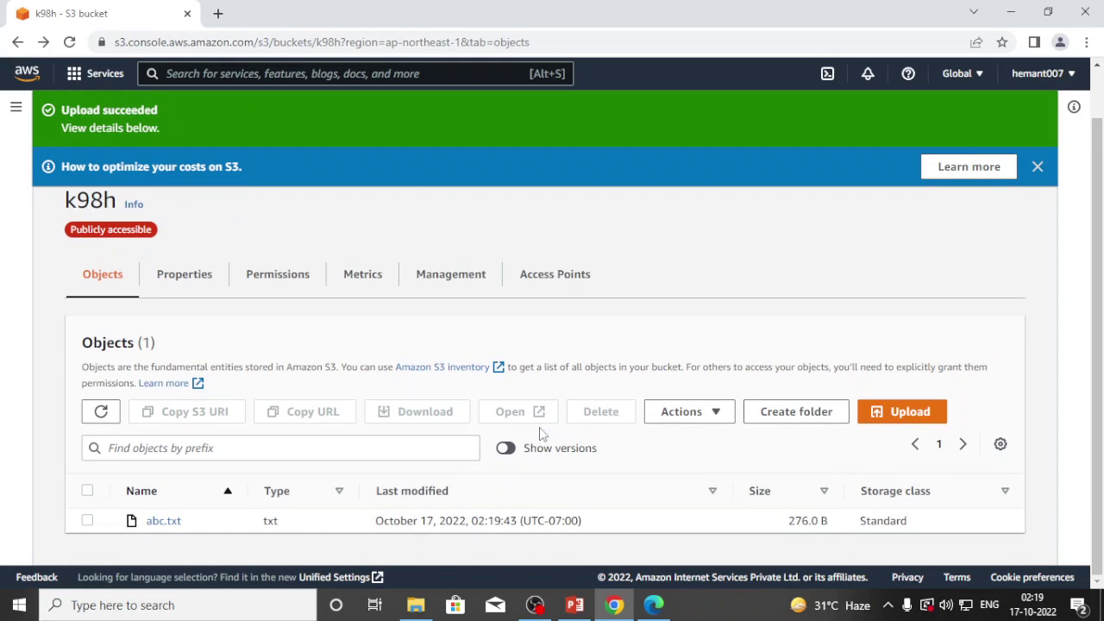
left_click(17, 43)
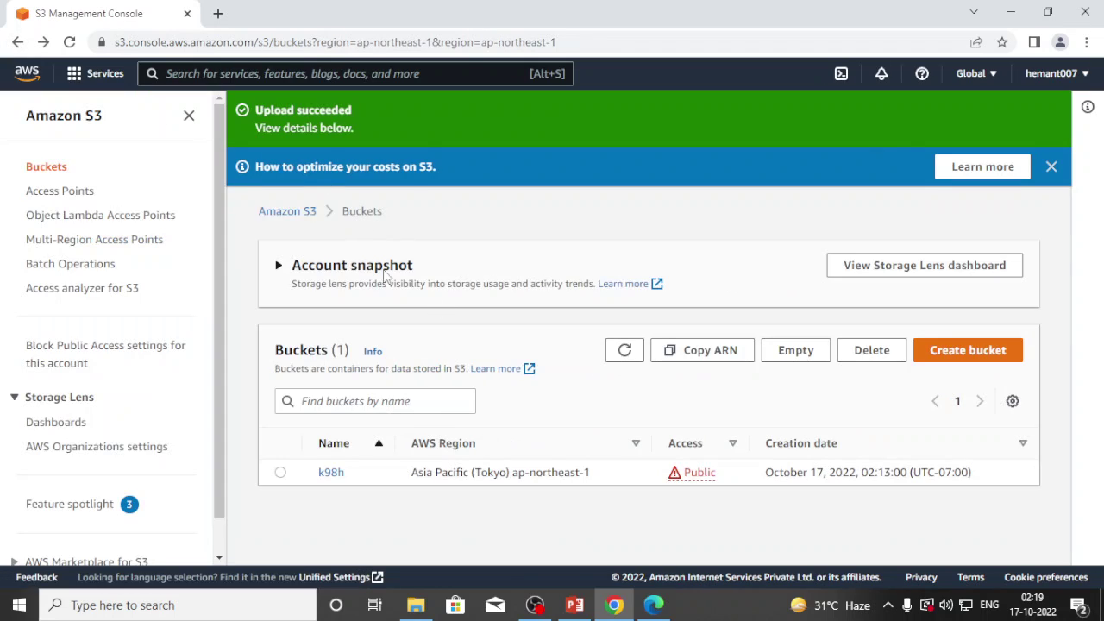
left_click(281, 472)
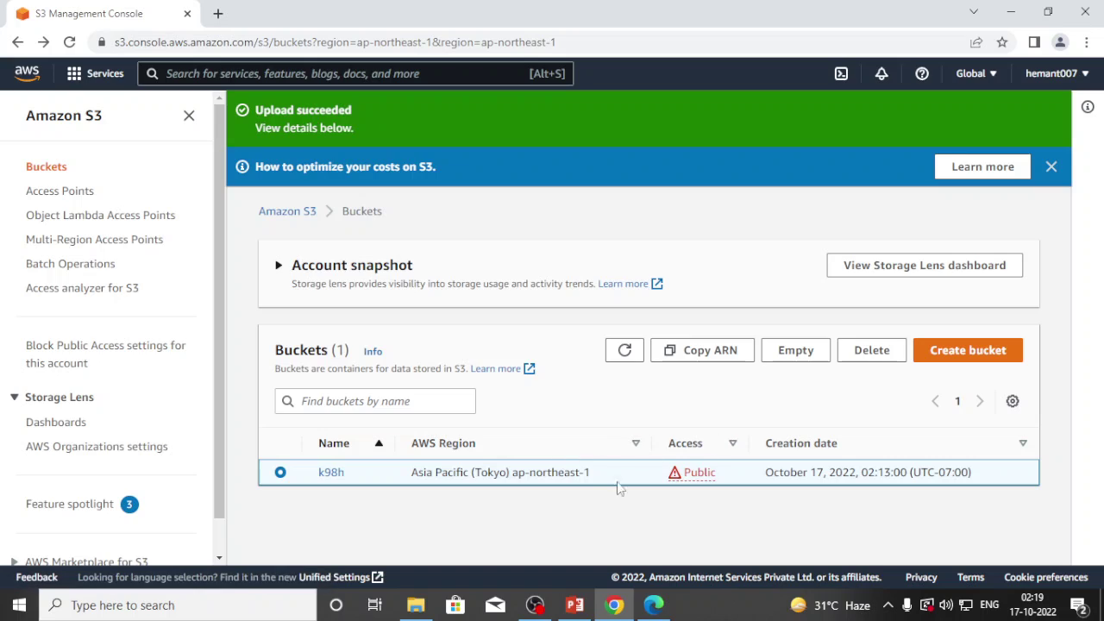
left_click(335, 474)
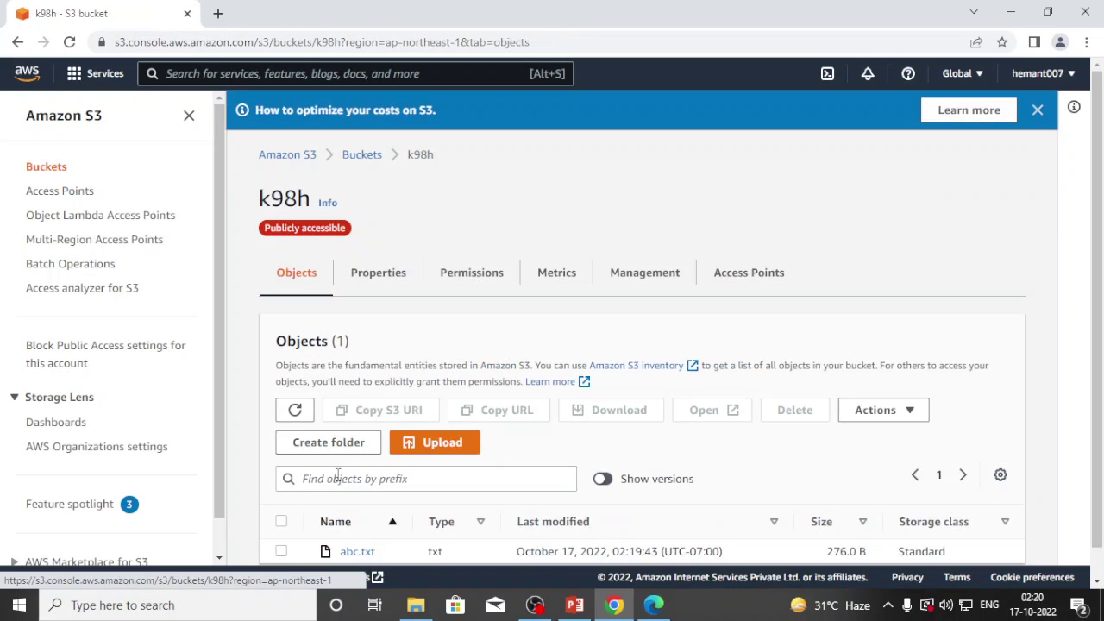
left_click(602, 479)
scroll(816, 409, "down", 2)
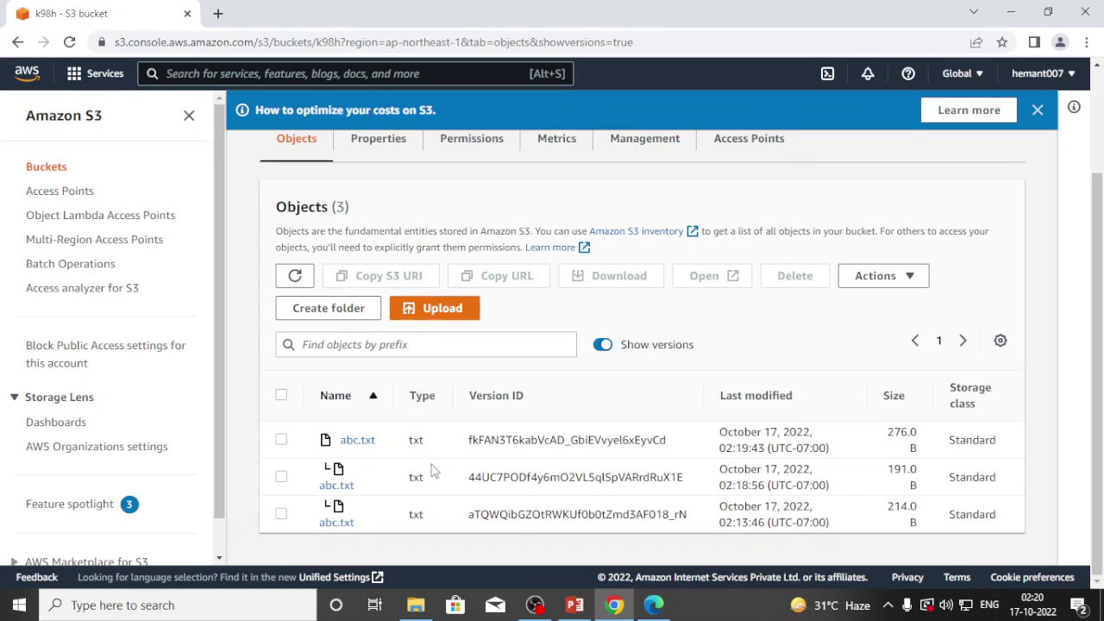
Open the middle abc.txt version (02:18:56) to view its contents, and return to the k98h version list
left_click(282, 478)
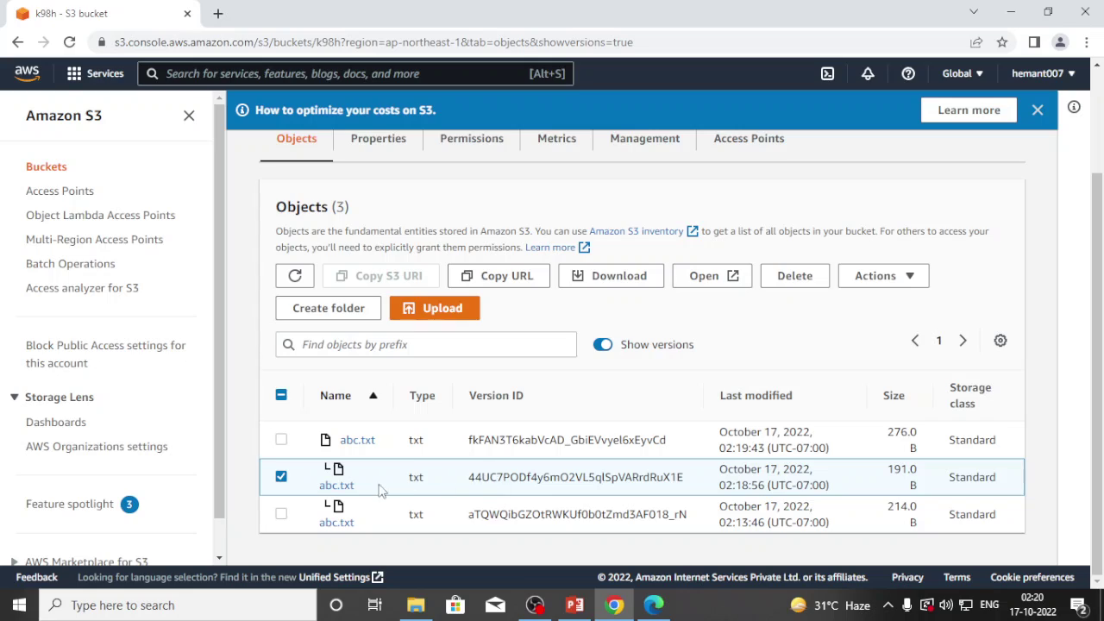
left_click(704, 276)
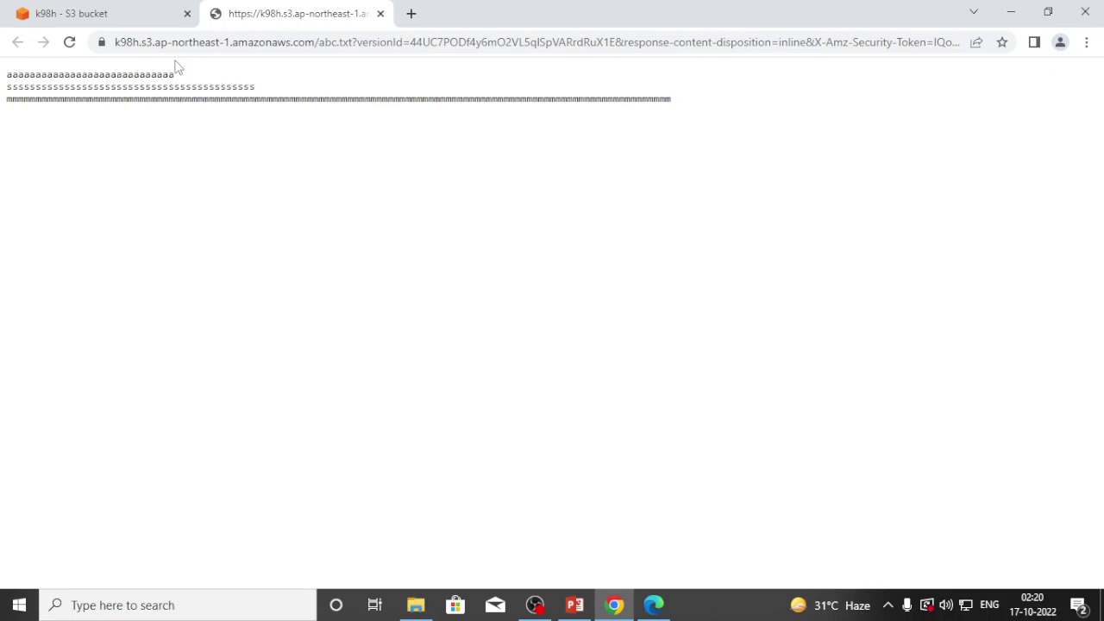
left_click(150, 19)
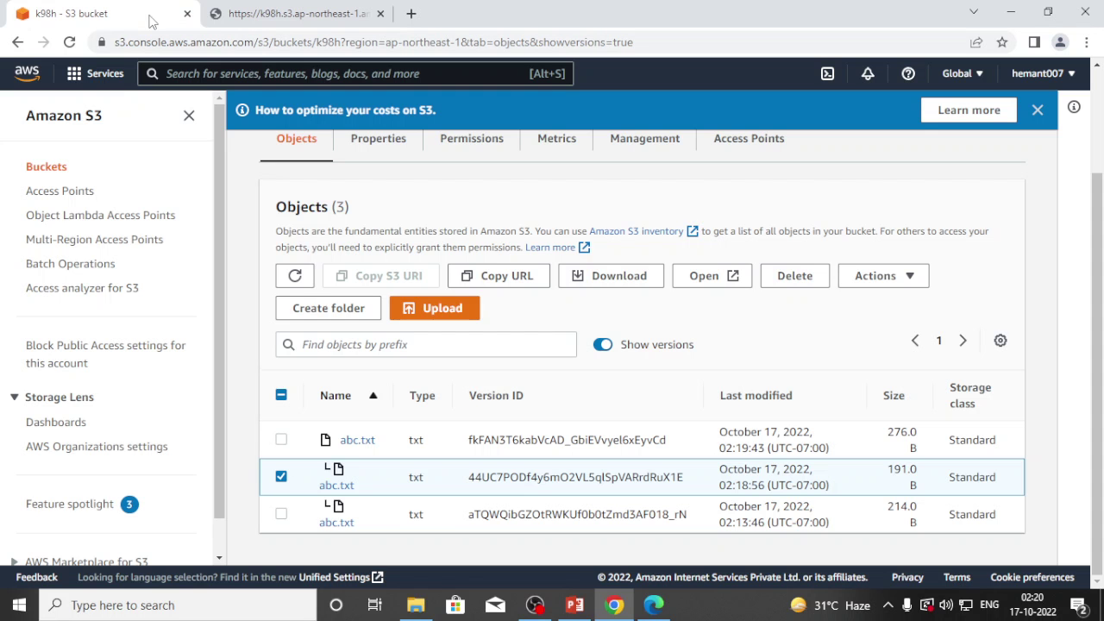
Select only the oldest abc.txt version (02:13:46), open it to view its contents, and return to the version list
left_click(281, 476)
left_click(282, 514)
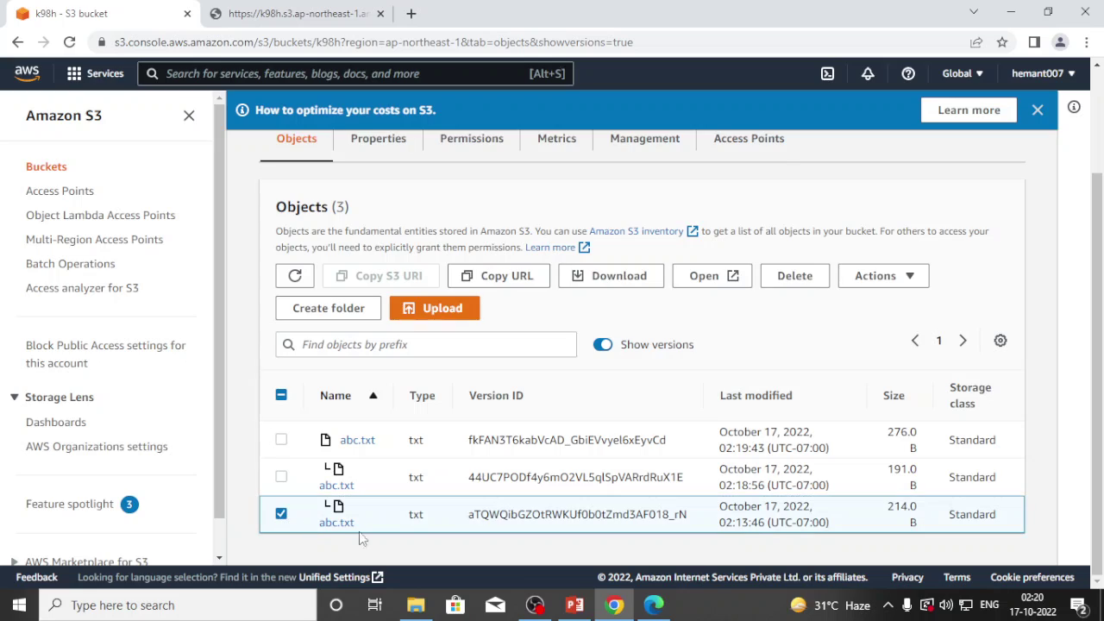
left_click(715, 277)
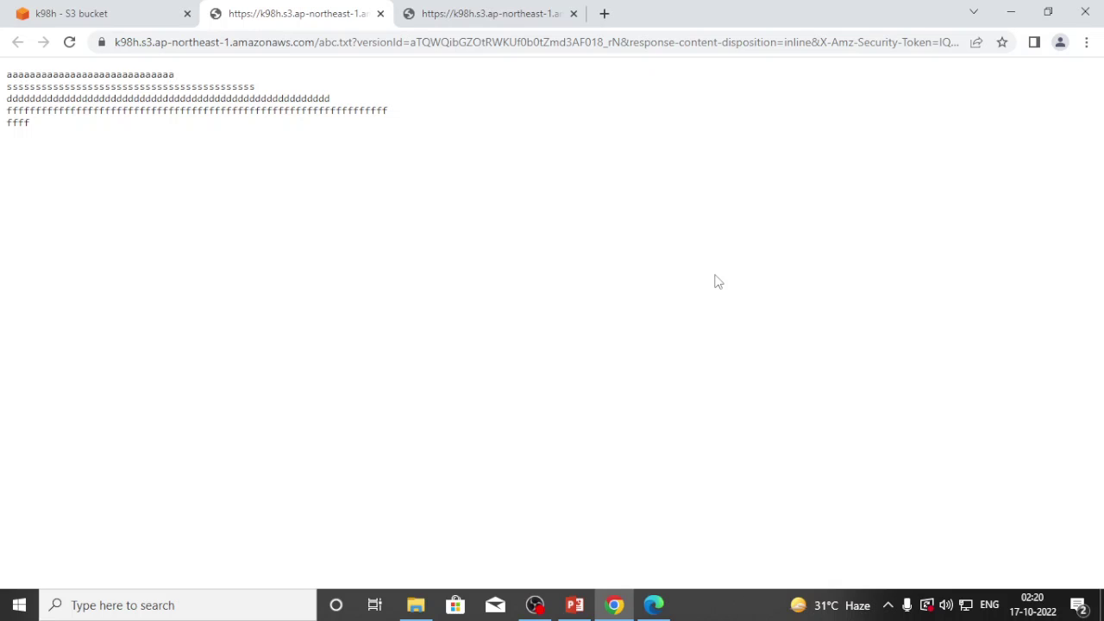
left_click(120, 13)
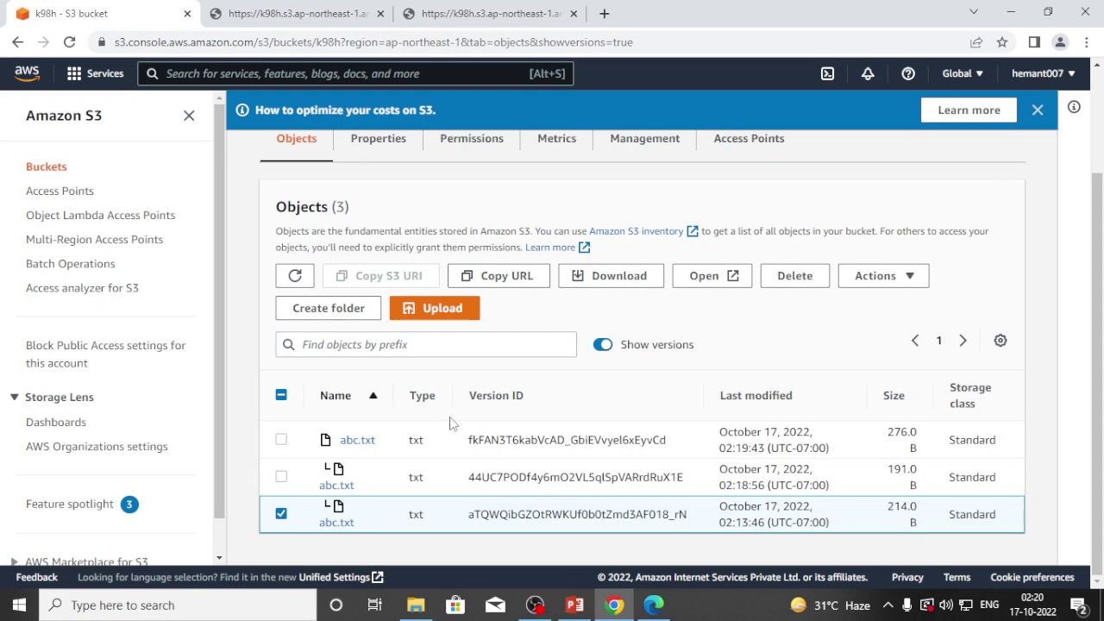
Select only the newest abc.txt version (02:19:43), open it to view its contents, and return to the version list
left_click(281, 515)
left_click(281, 440)
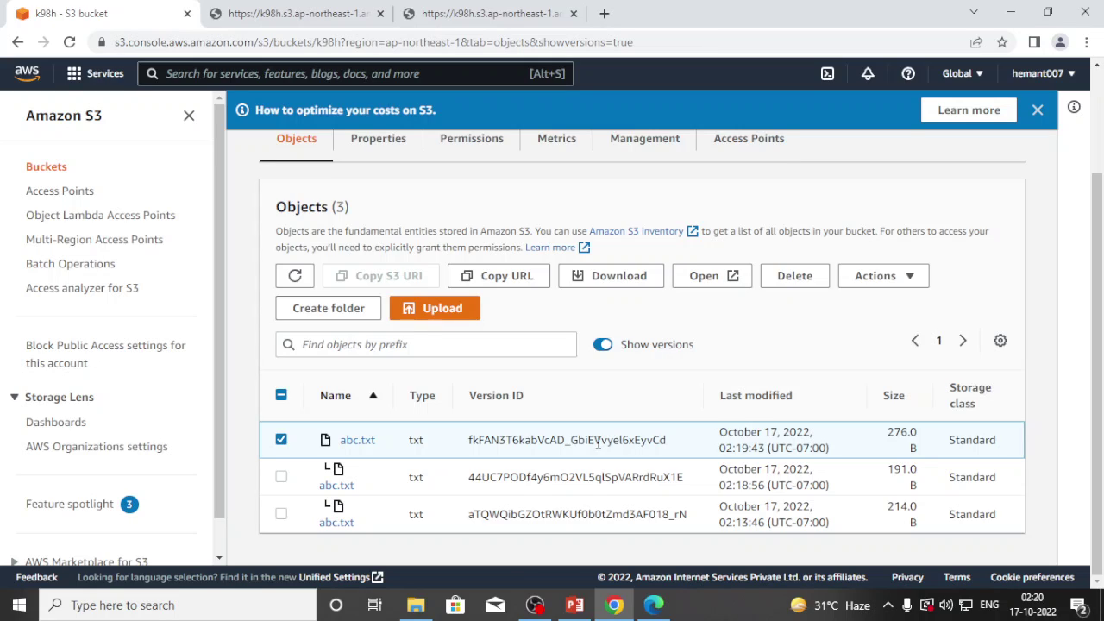
left_click(695, 283)
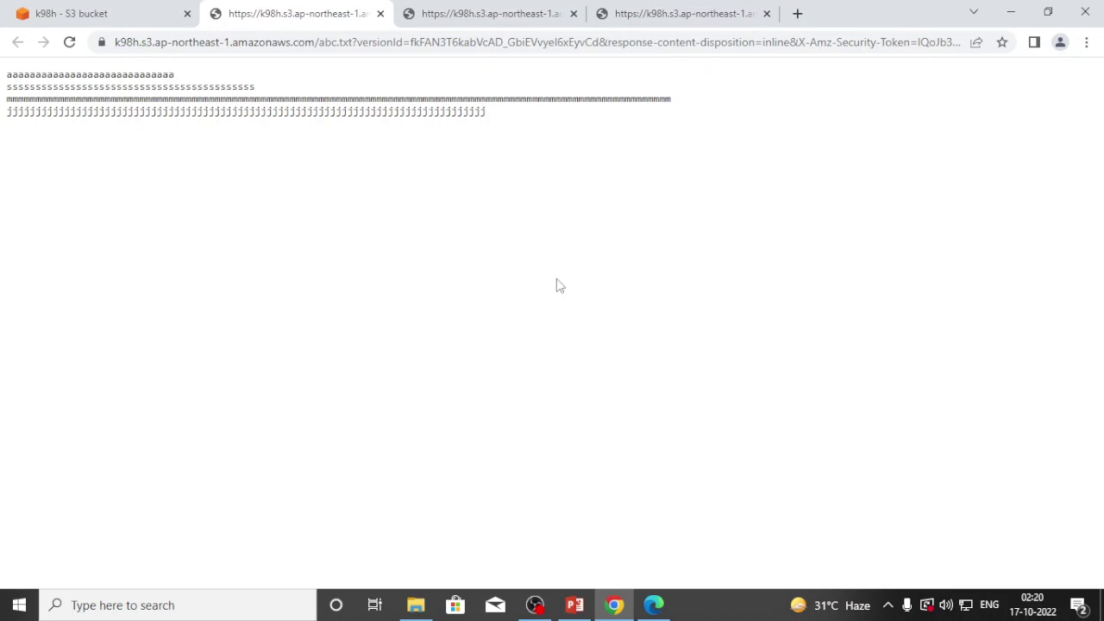
left_click(66, 17)
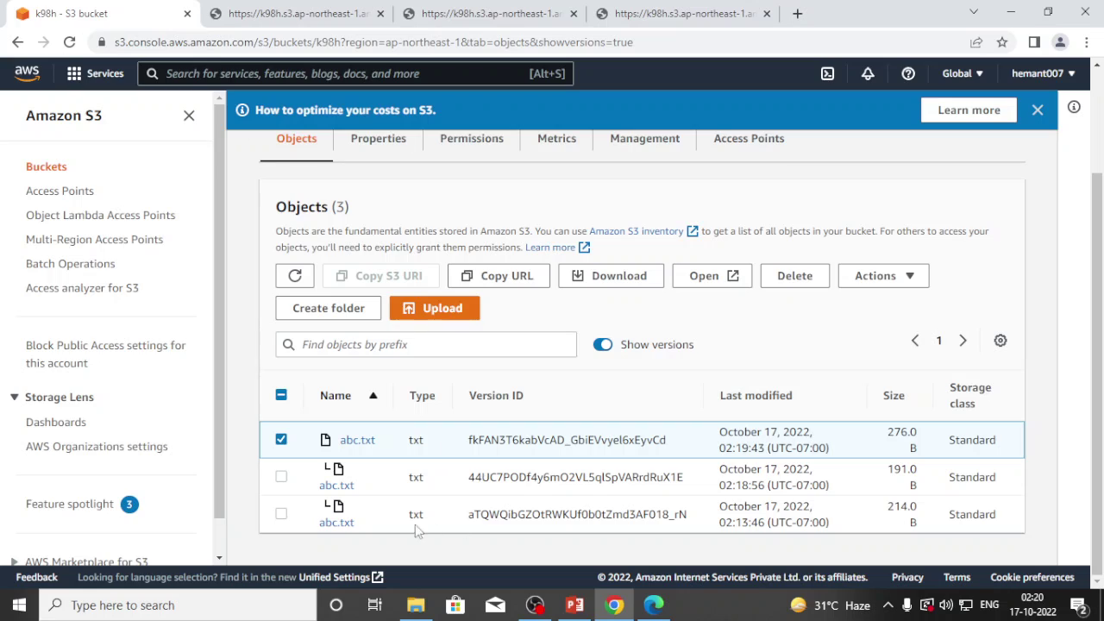
Delete the newest abc.txt version, confirming with "permanently delete", and return to the k98h version list
left_click(793, 277)
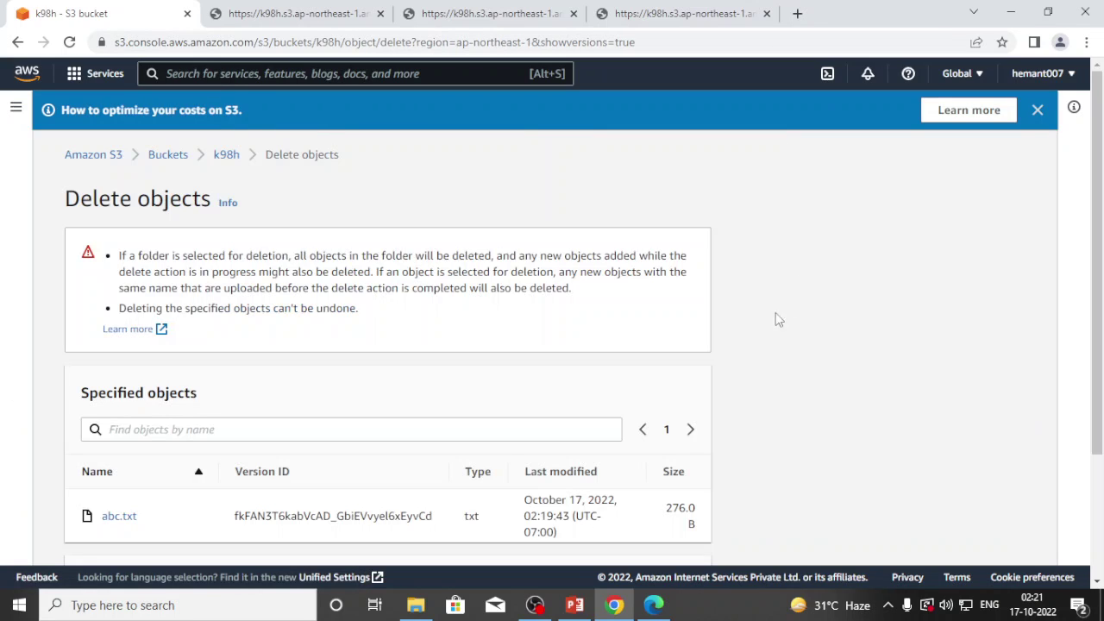
scroll(481, 419, "down", 2)
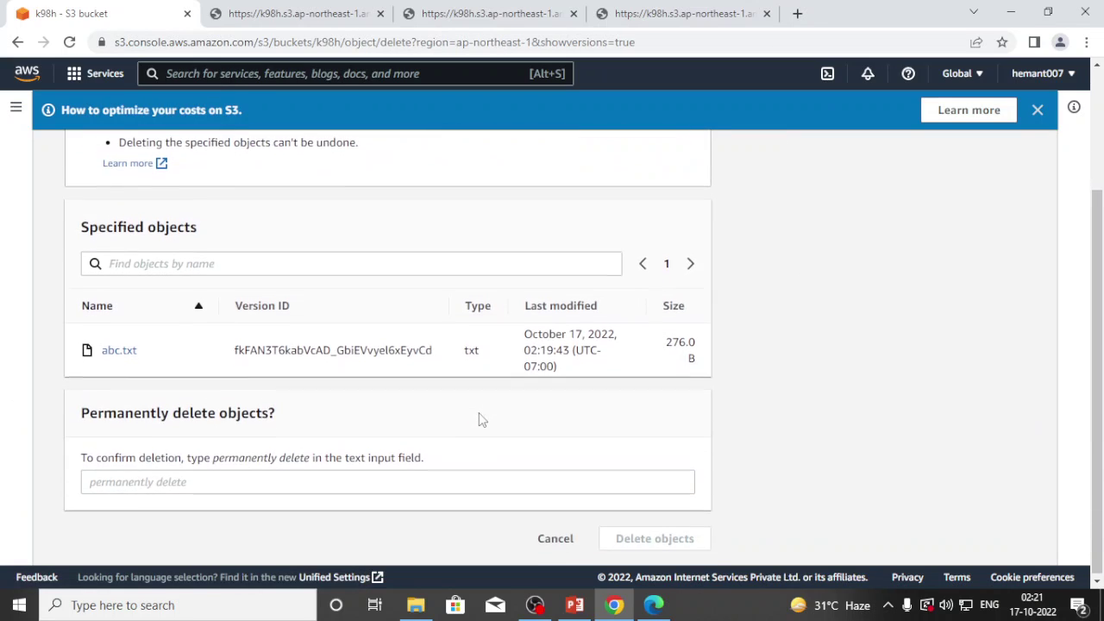
left_click(117, 487)
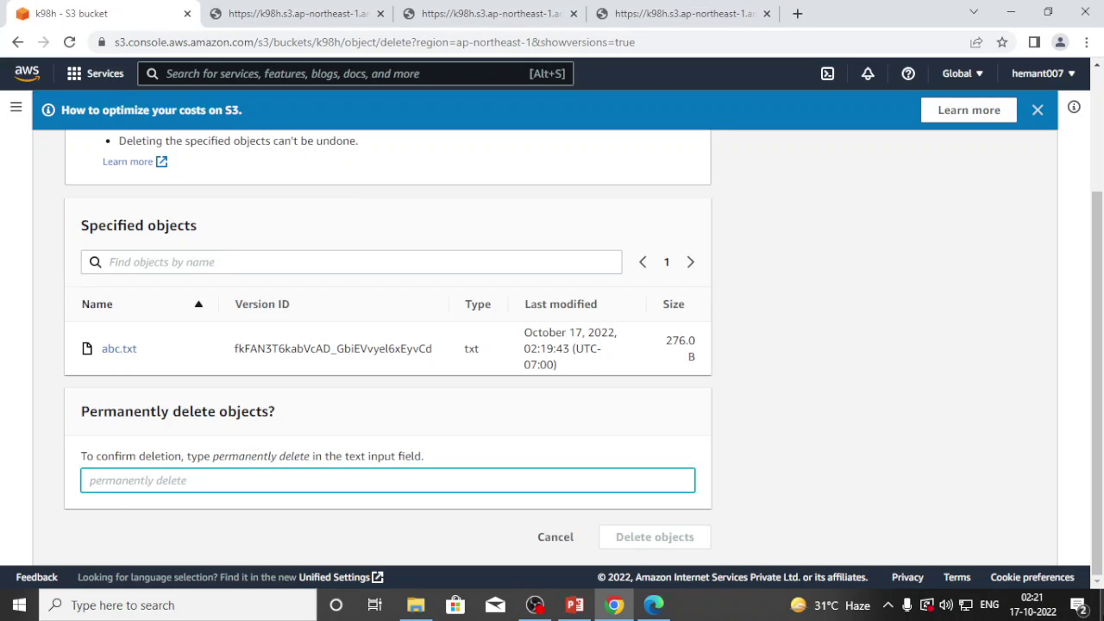
type("pe")
type("rmanently delete")
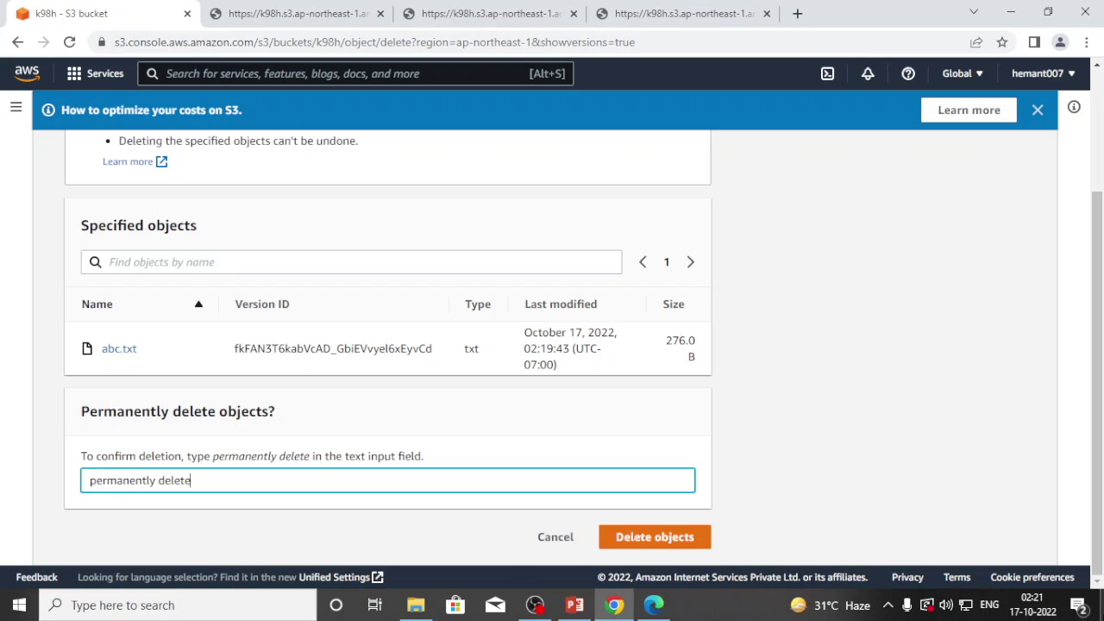
left_click(656, 536)
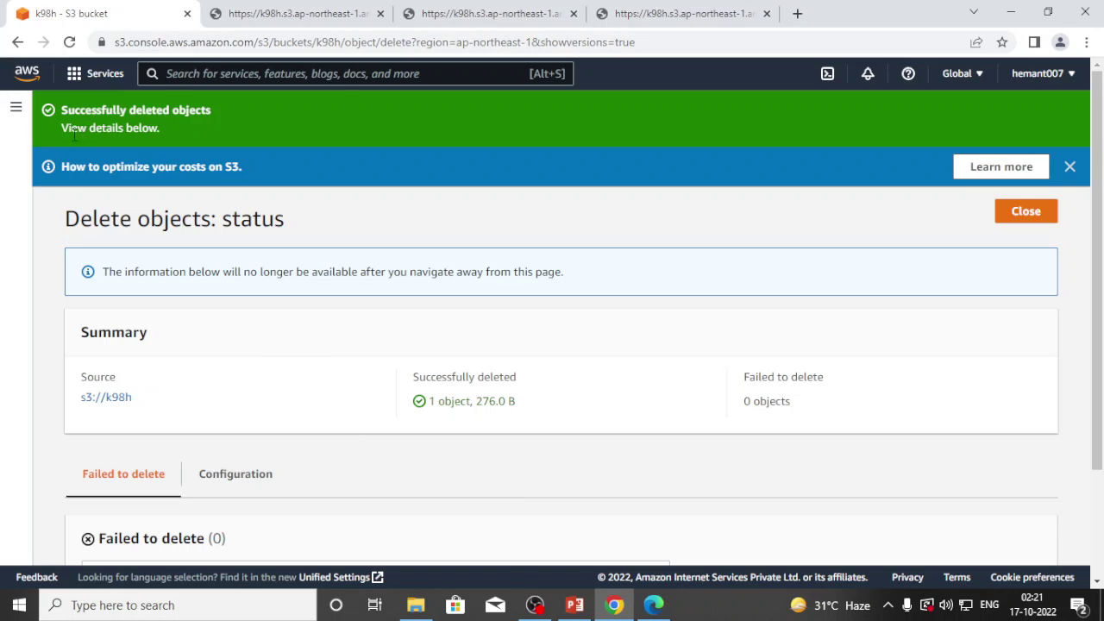
left_click(17, 42)
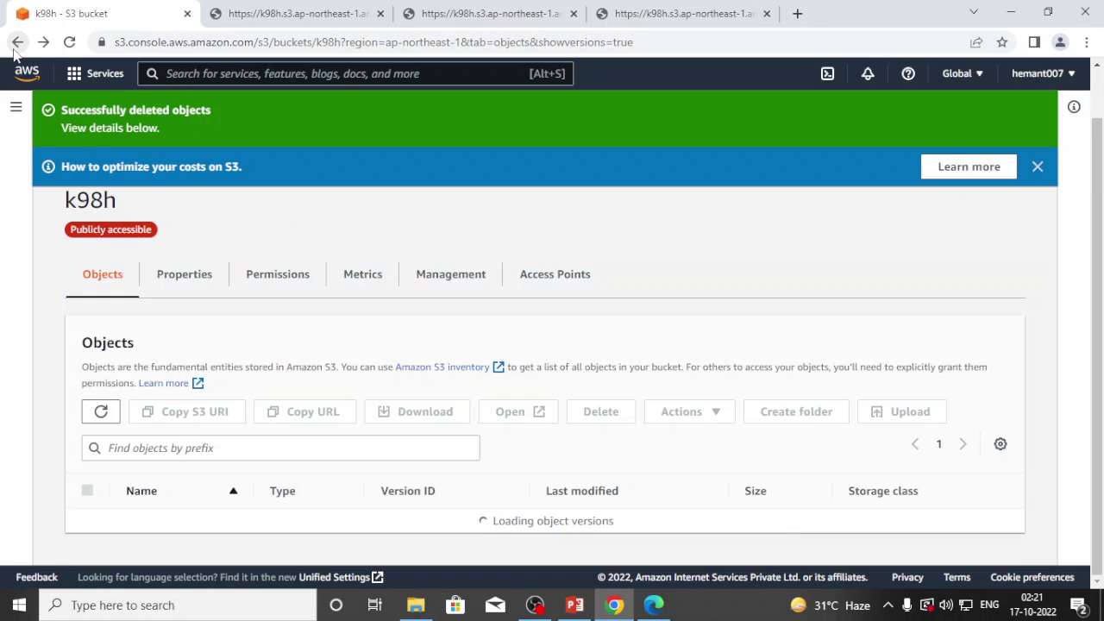
scroll(357, 381, "down", 1)
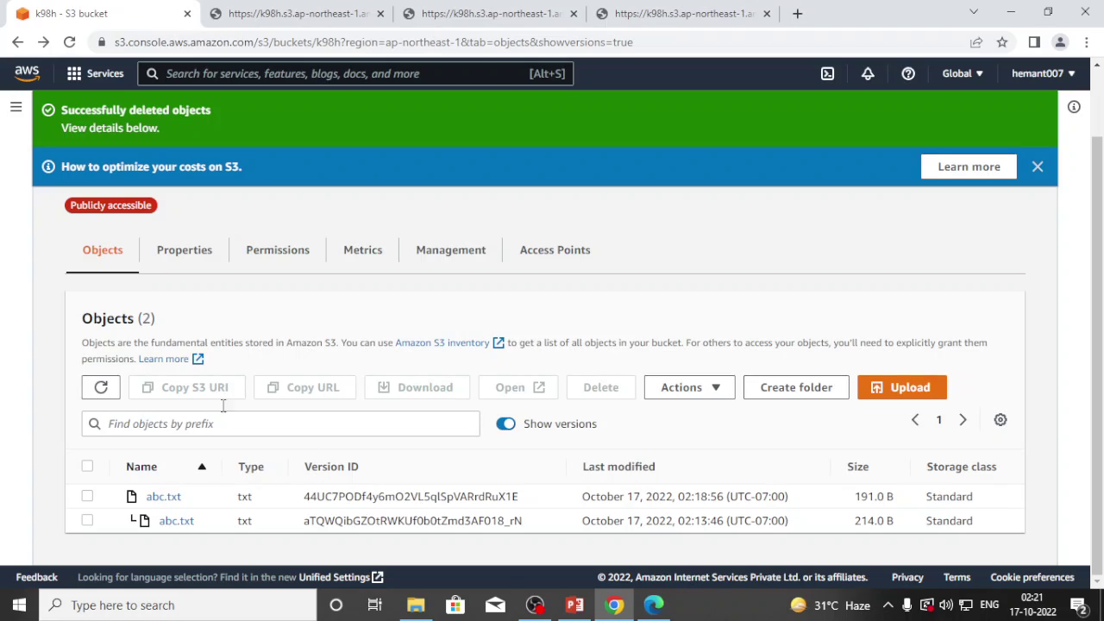